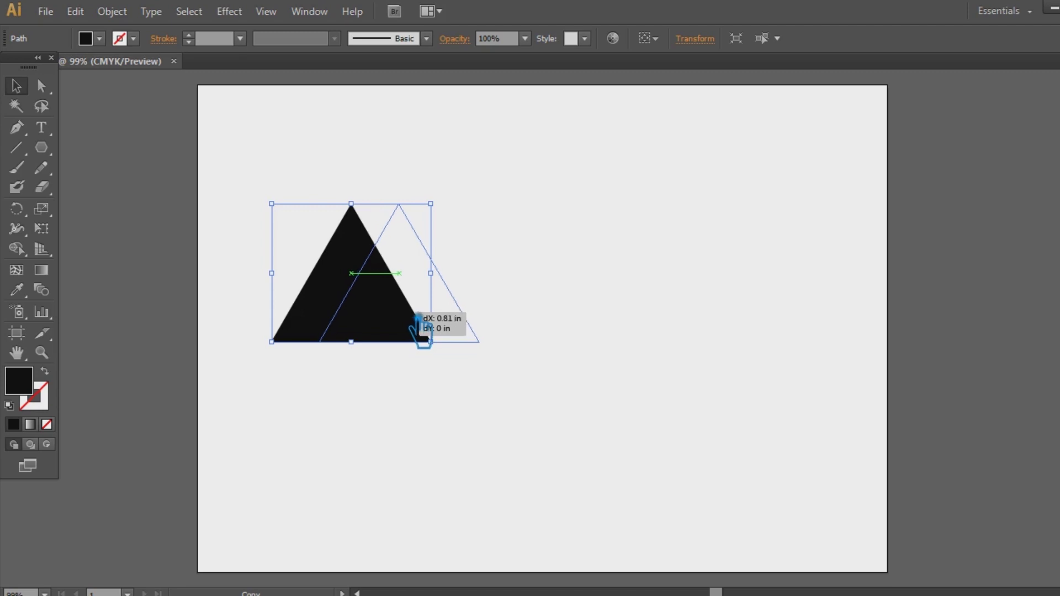
Copy the black triangle horizontally to the right with an overlap, and repeat the copy to make three evenly spaced triangles
left_click_drag(420, 331, 427, 331)
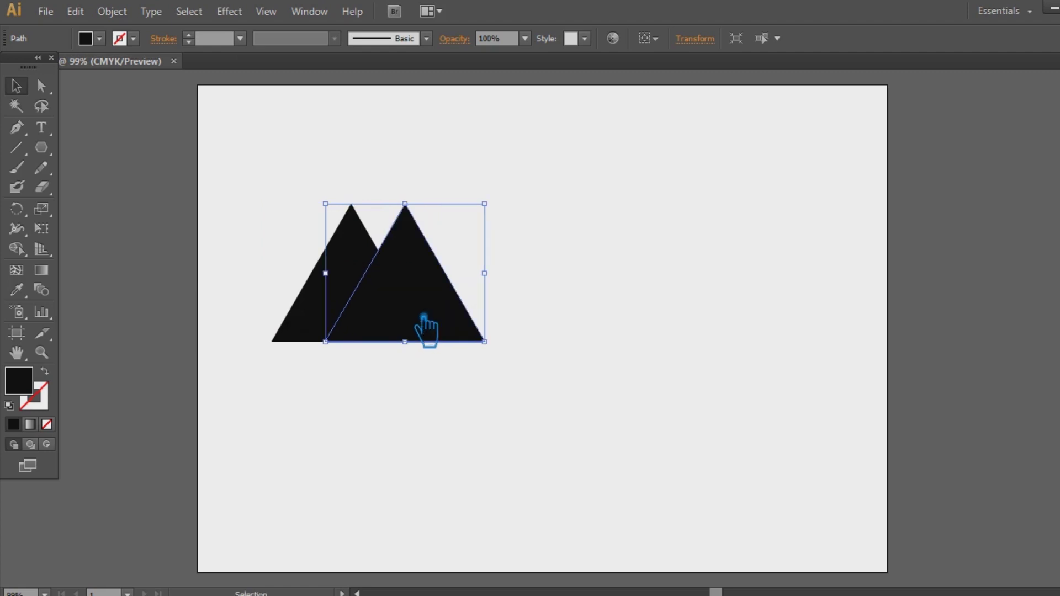
key("a")
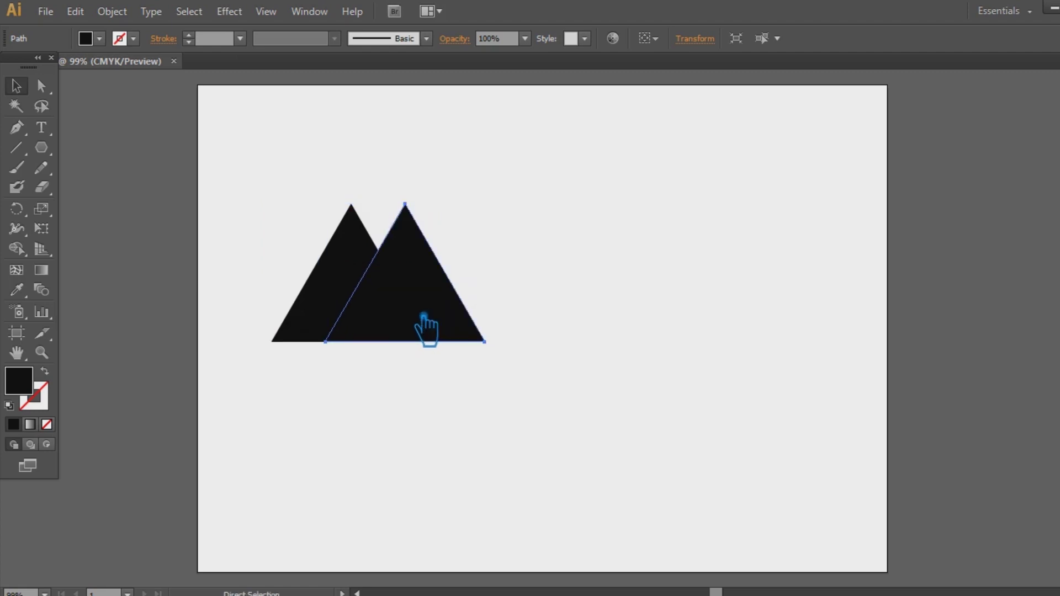
key("ctrl+d")
key("v")
left_click(473, 402)
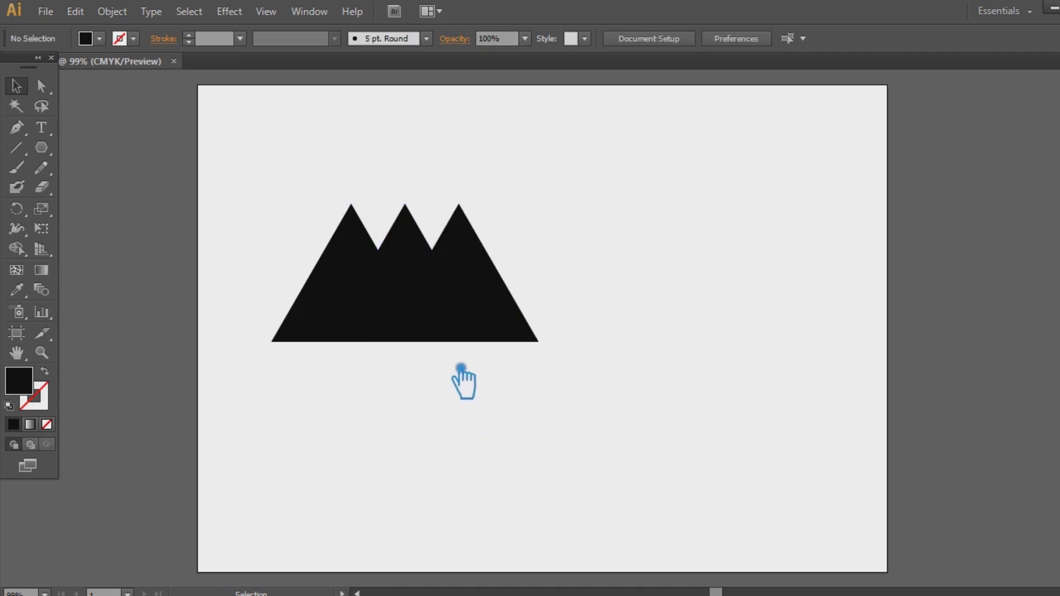
Swap the fill and stroke of the leftmost triangle and set its stroke weight to 20 pt
left_click(398, 331)
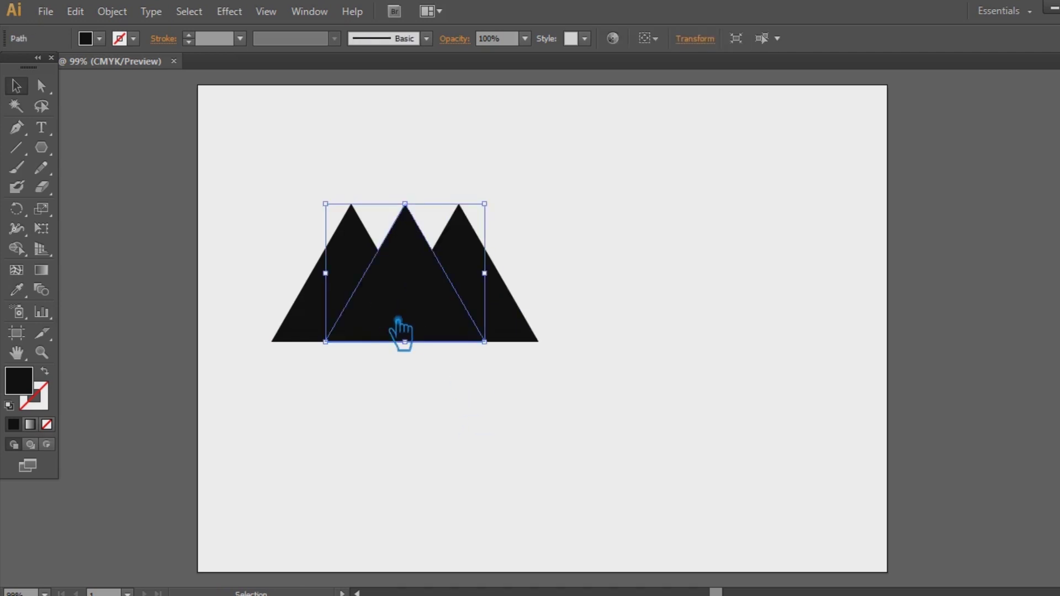
left_click(329, 326)
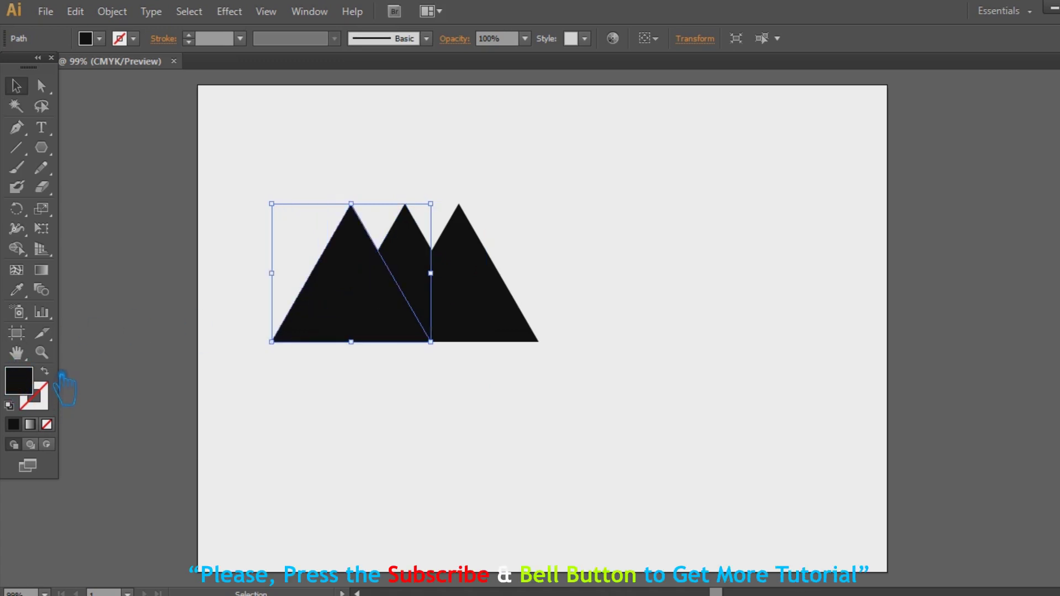
left_click(62, 375)
scroll(206, 39, "up", 19)
Apply the left triangle's outline appearance to the middle and right triangles with the Eyedropper
left_click(428, 277)
left_click(21, 292)
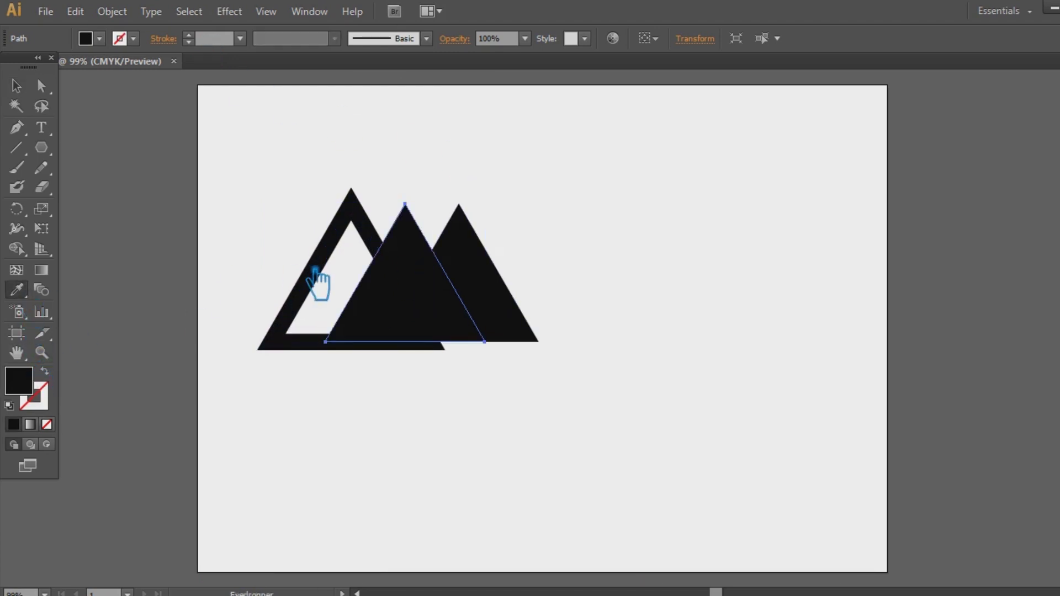
left_click(319, 281)
left_click(21, 88)
left_click(535, 336)
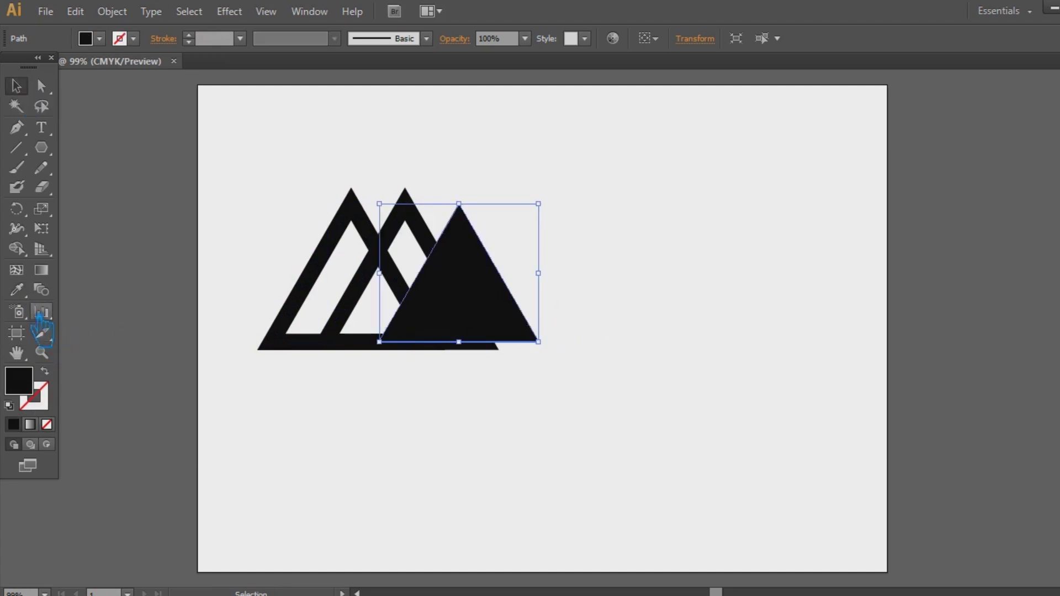
left_click(21, 291)
left_click(304, 328)
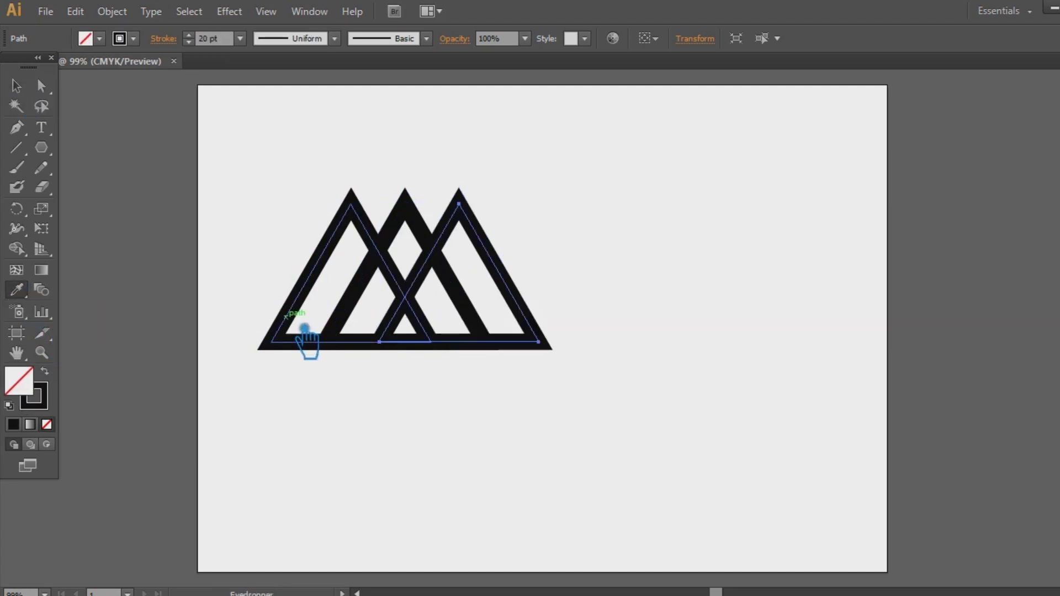
left_click(18, 87)
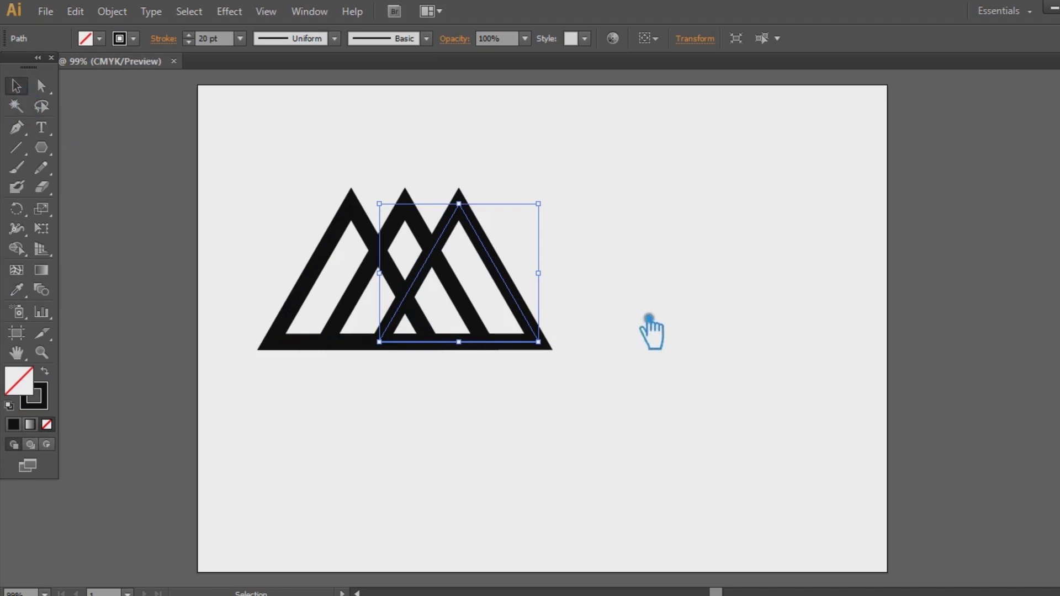
left_click(668, 326)
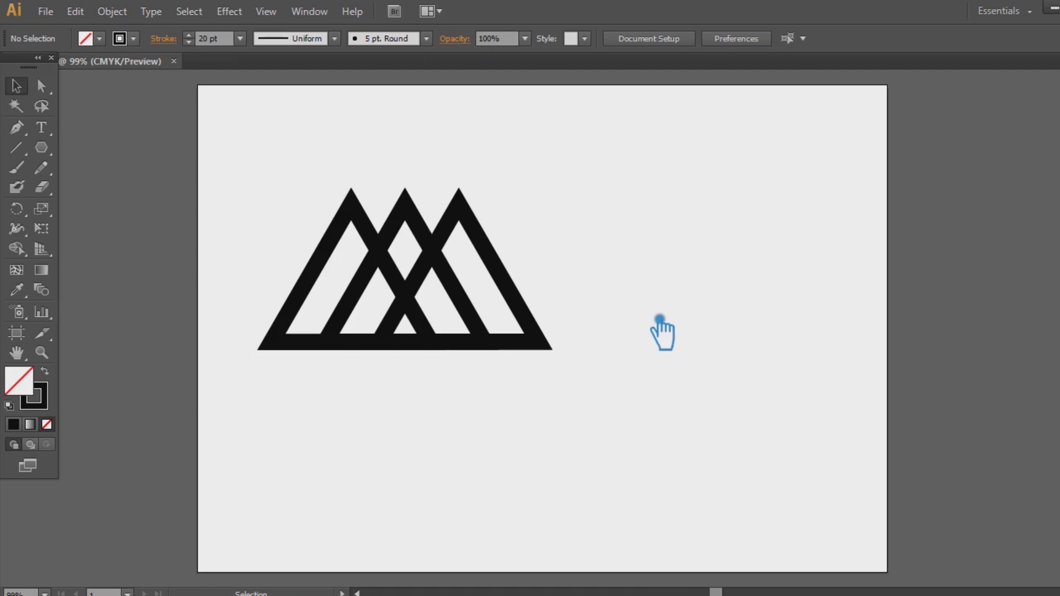
Set the stroke weight of all three triangles to 25 pt
left_click_drag(621, 409, 227, 169)
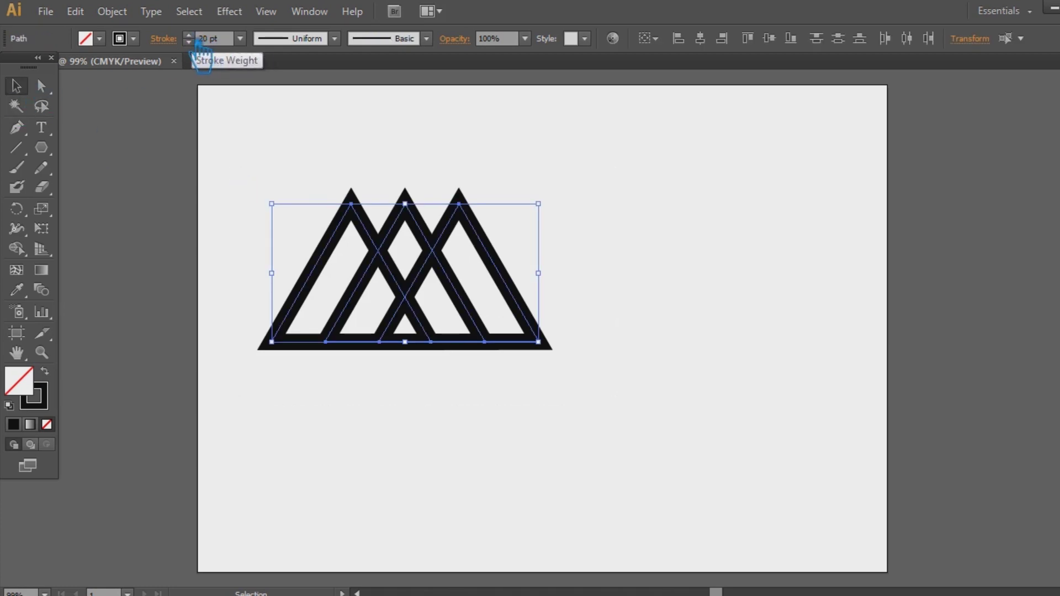
left_click(242, 39)
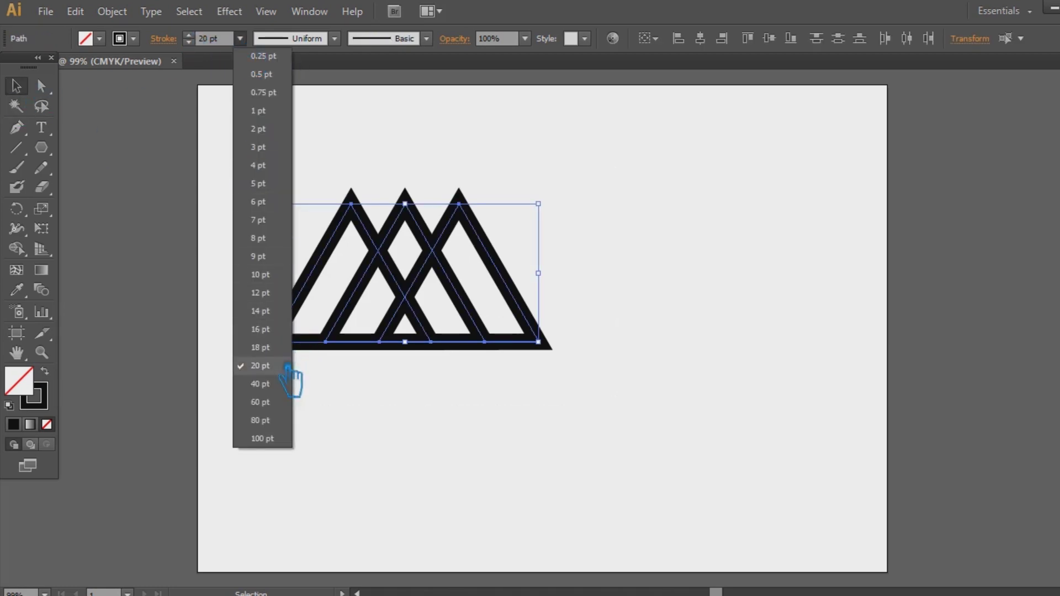
left_click(276, 365)
left_click(222, 43)
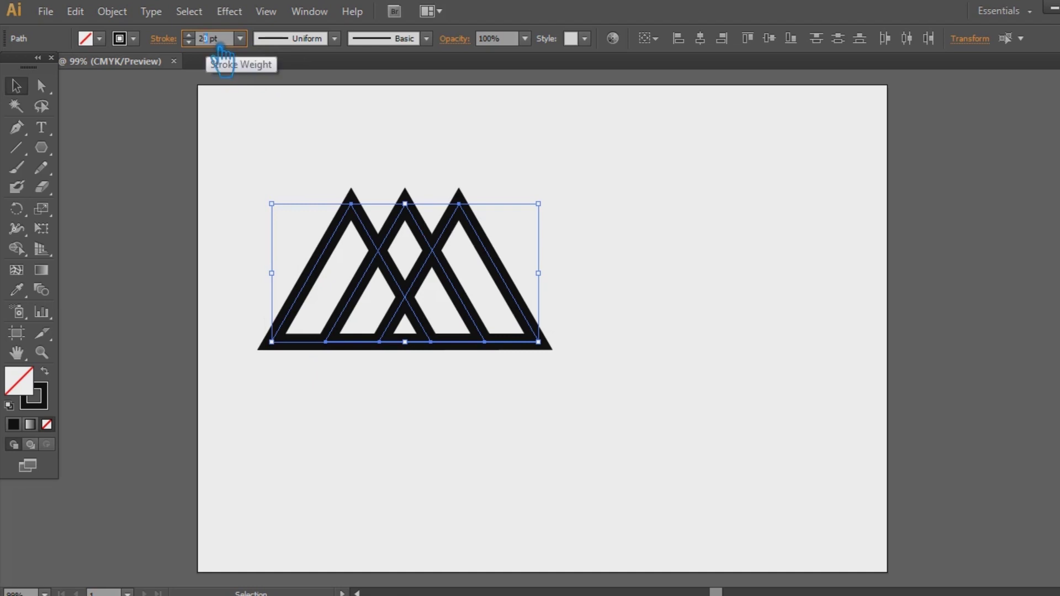
type("25")
key("Return")
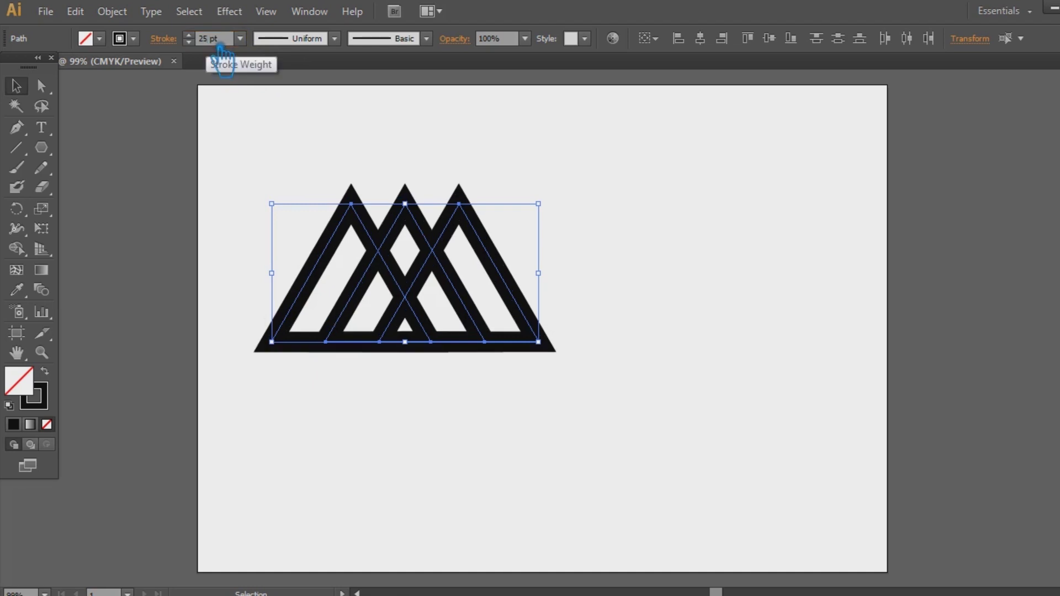
left_click(697, 304)
Move the three overlapping triangles together to about the middle of the artboard
left_click_drag(631, 418, 221, 160)
left_click_drag(414, 303, 514, 402)
left_click(665, 369)
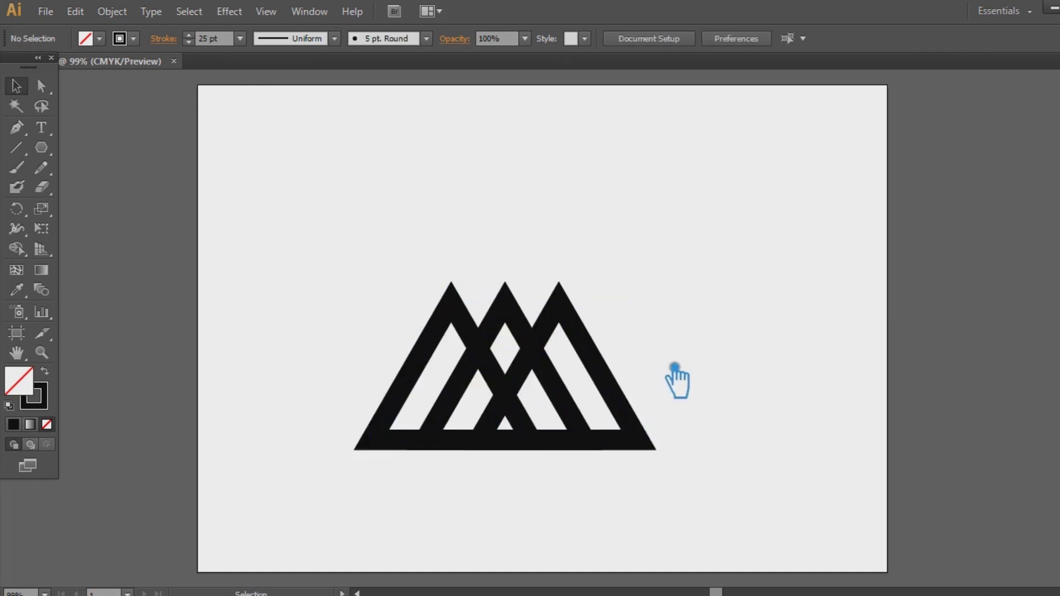
left_click_drag(666, 506, 326, 303)
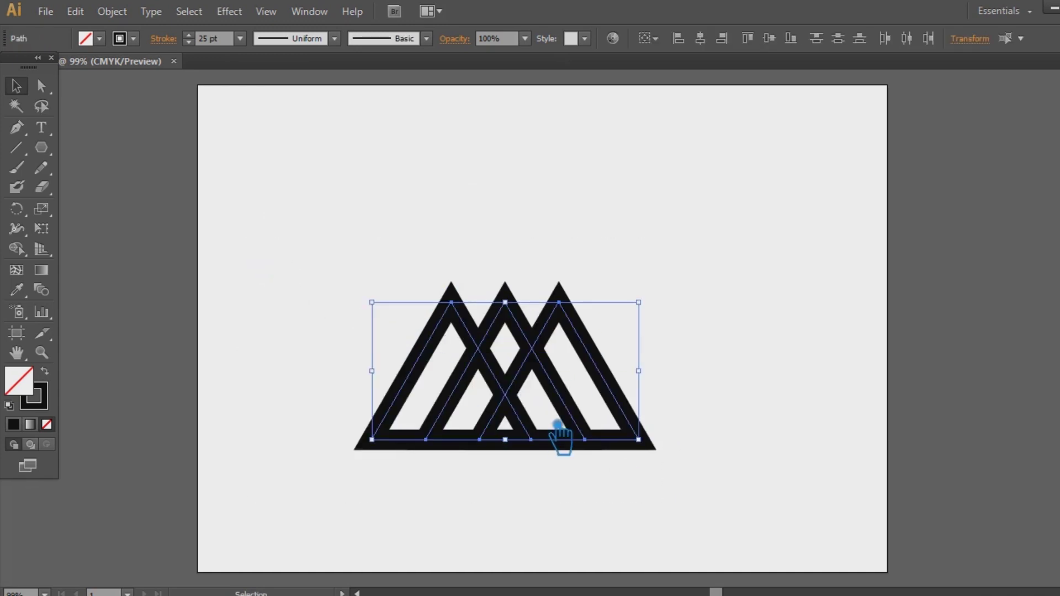
left_click_drag(536, 424, 553, 411)
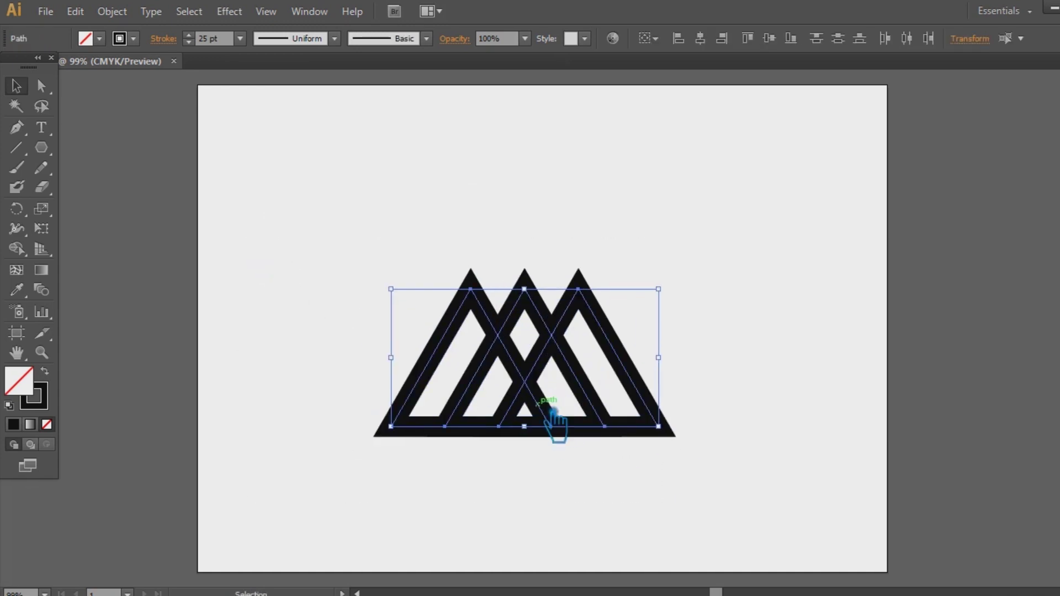
left_click(756, 413)
Expand the fill and stroke of all three triangles into filled shapes
left_click_drag(752, 481, 326, 237)
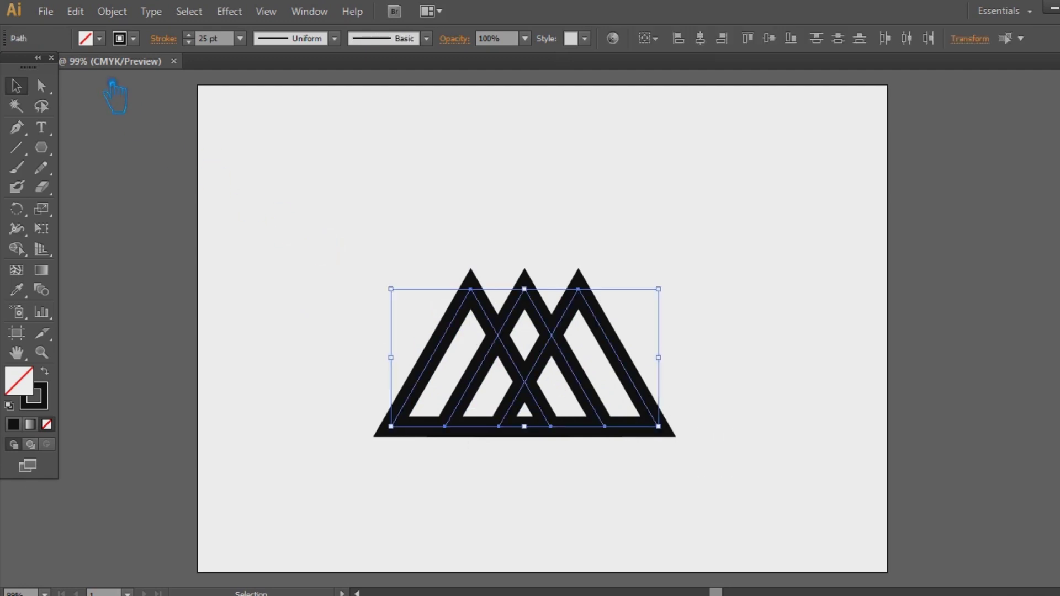
left_click(112, 11)
left_click(161, 196)
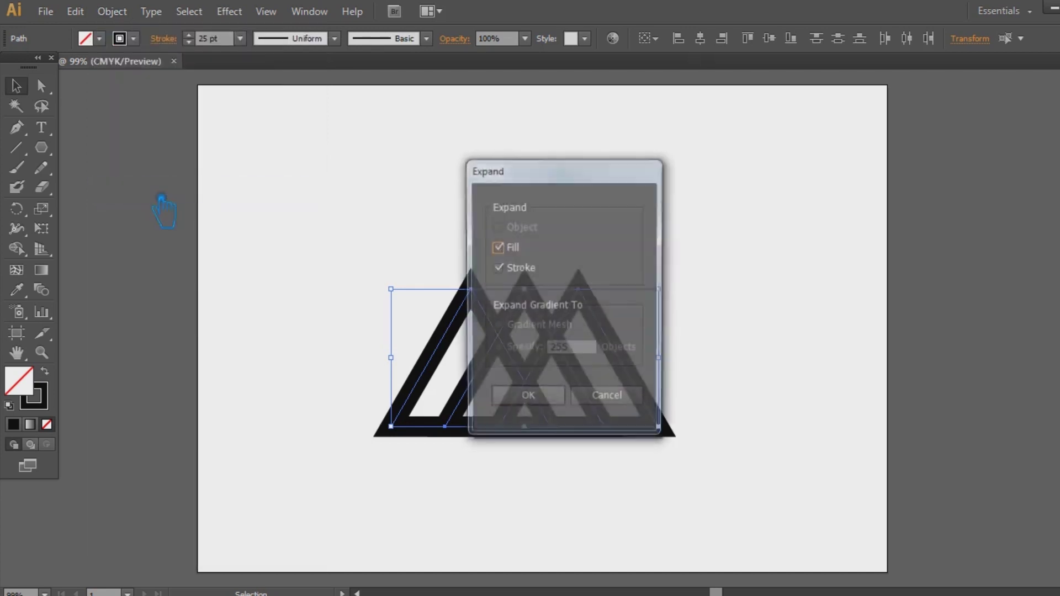
left_click(552, 411)
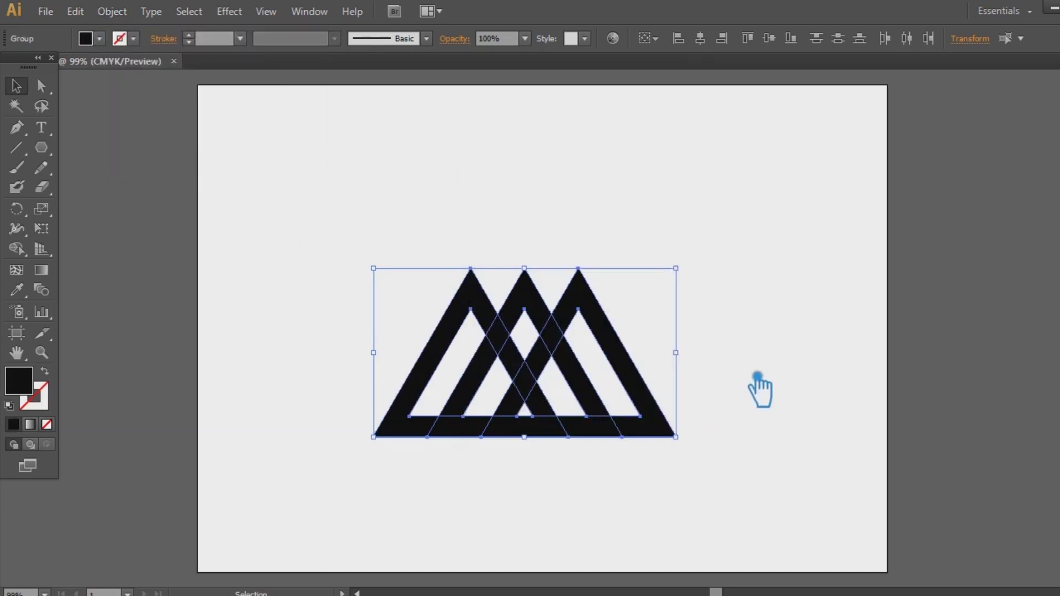
left_click(762, 344)
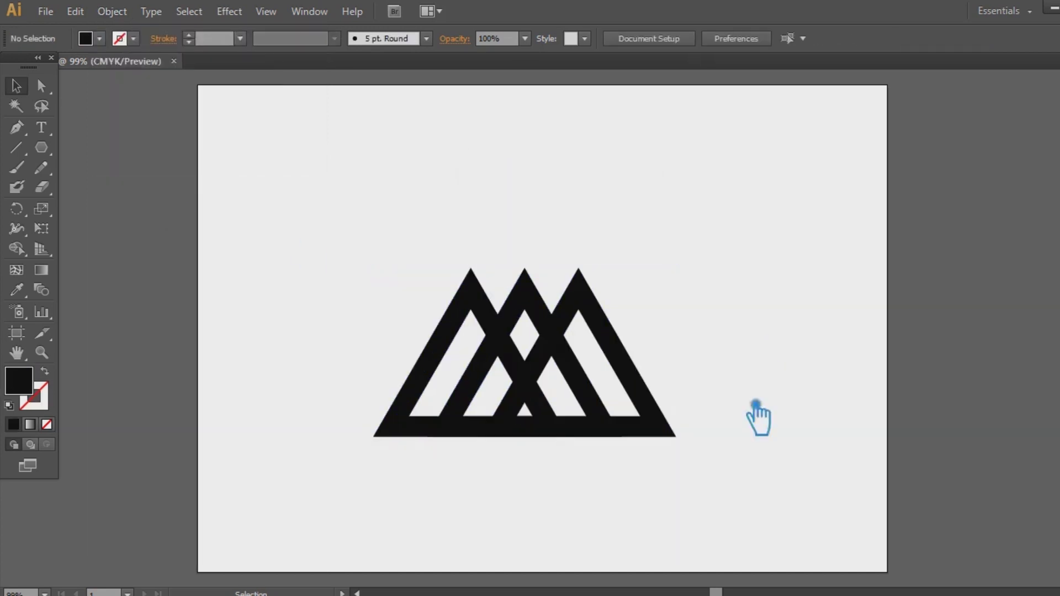
Divide the overlapping triangle shapes with Pathfinder and ungroup the resulting pieces
left_click(639, 435)
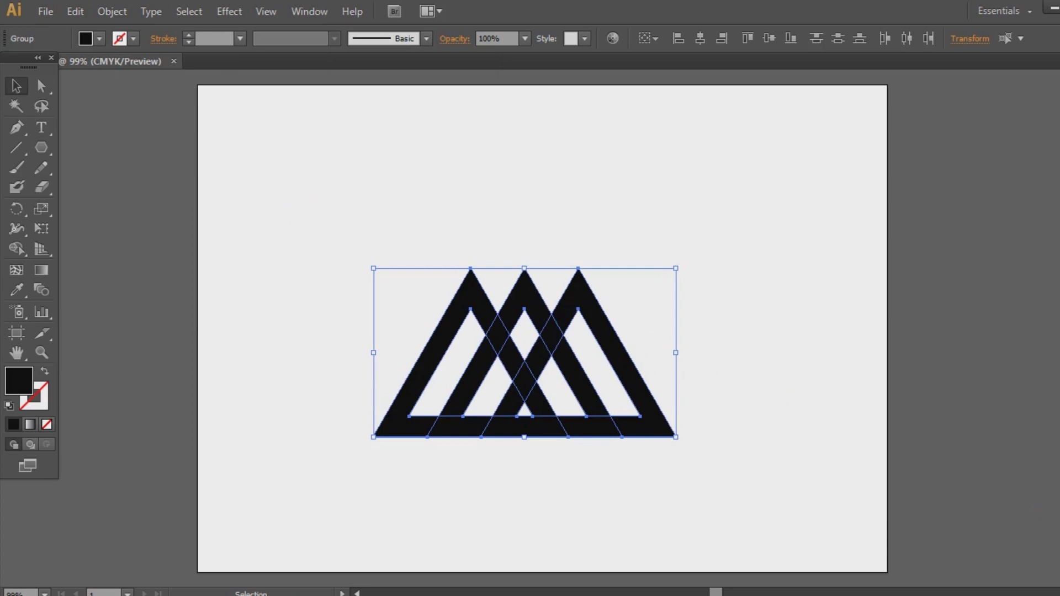
key("ctrl+shift+F9")
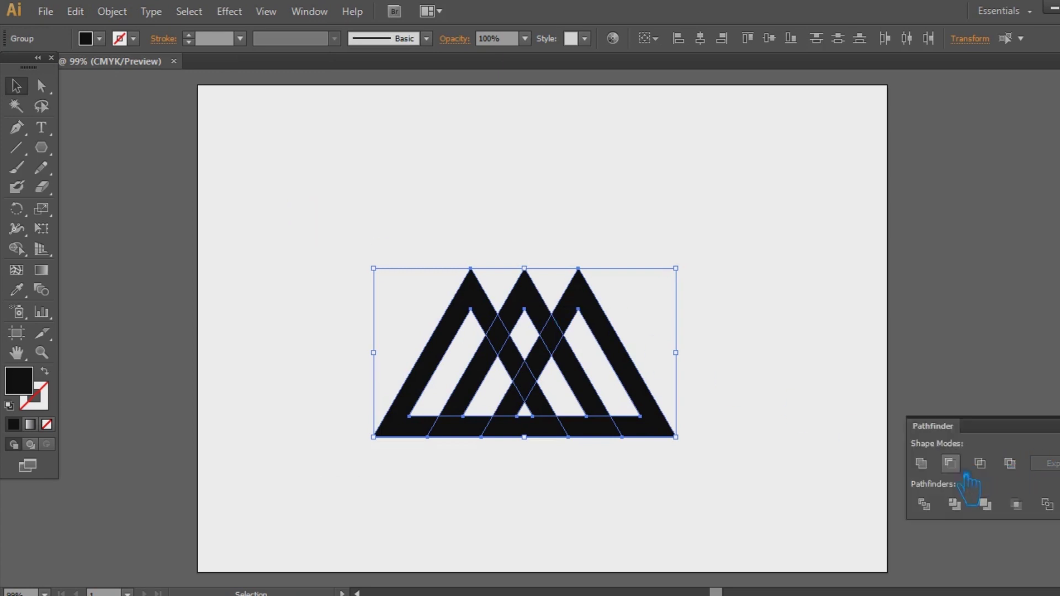
left_click(924, 504)
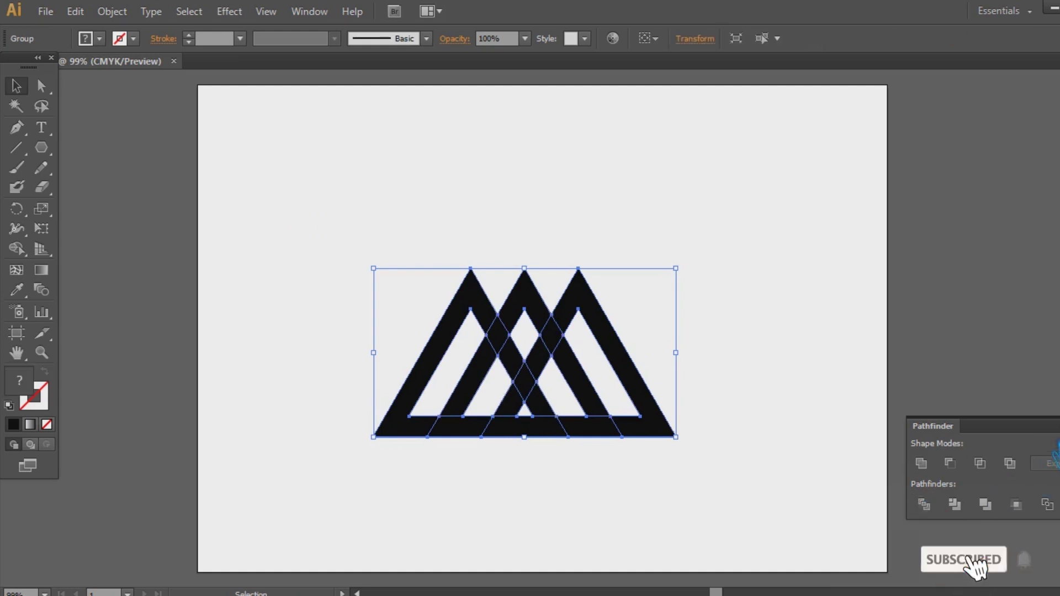
key("ctrl+shift+F9")
left_click(691, 464)
left_click(594, 435)
right_click(592, 433)
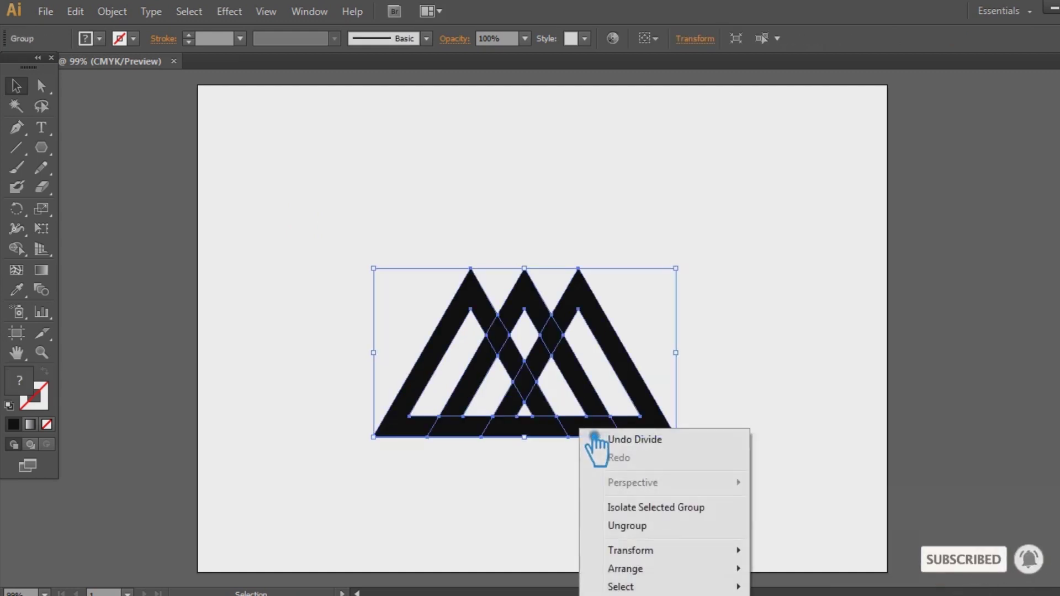
left_click(647, 533)
left_click(555, 519)
Delete the middle piece of the base bar and the two crossing leg pieces directly above it
left_click(537, 437)
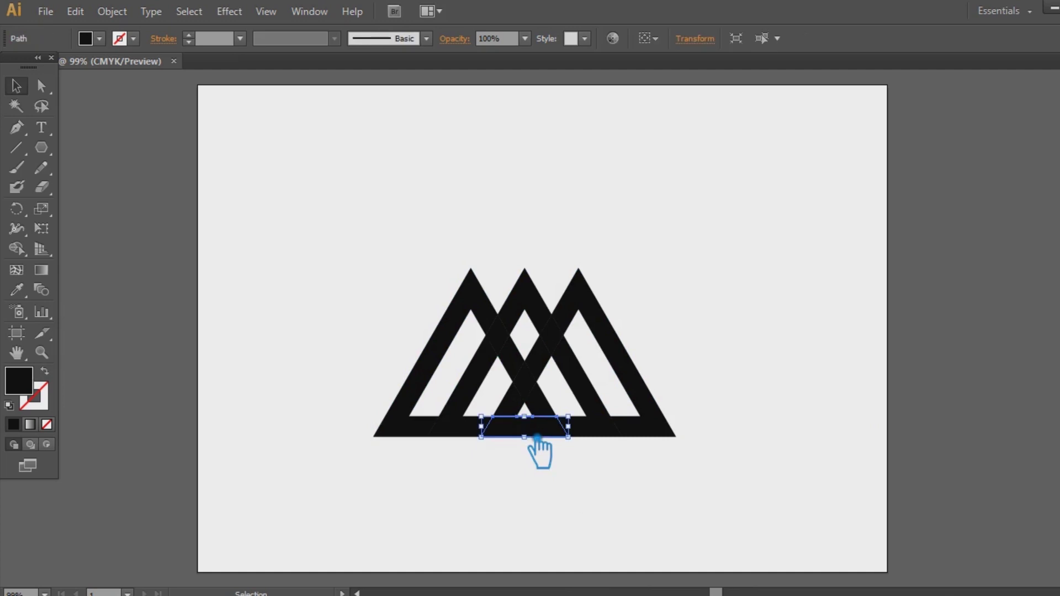
key("Delete")
left_click(565, 425)
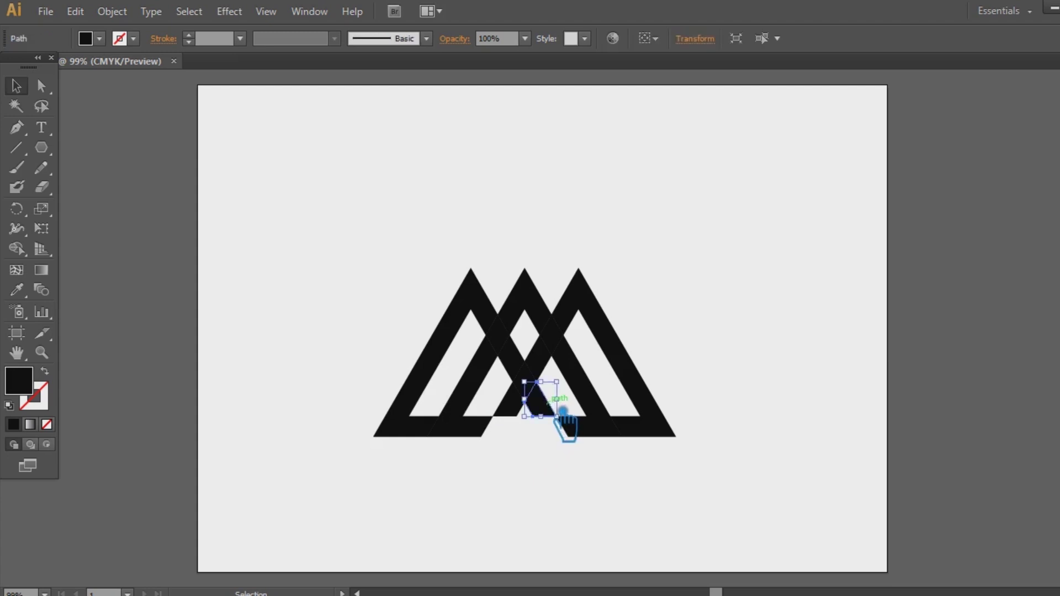
key("Delete")
left_click(519, 412)
key("Delete")
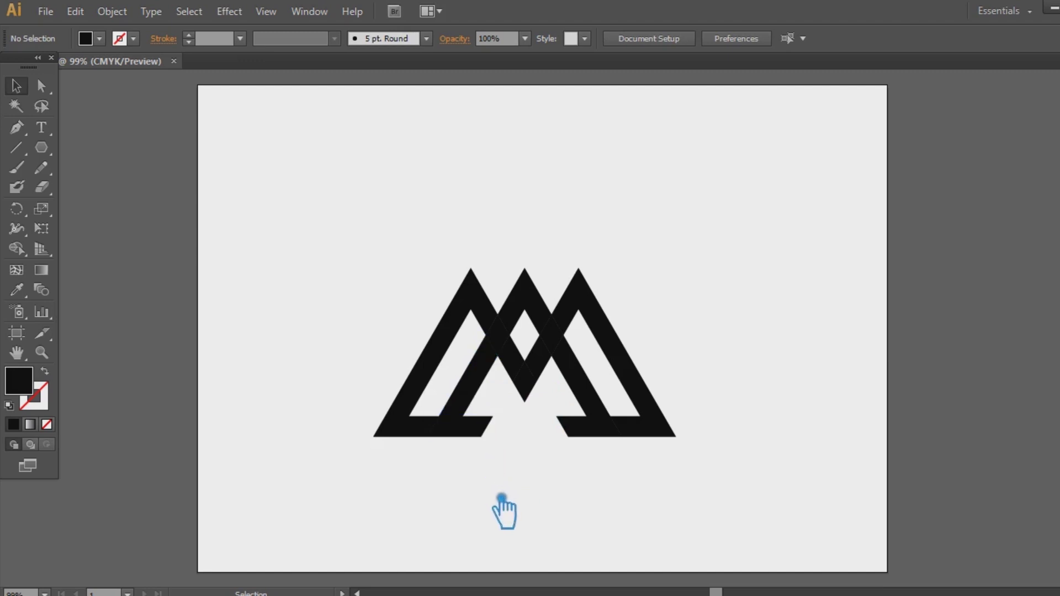
Draw a straight diagonal cut line through the left foot, continuing the right edge of the left inner leg
left_click(476, 392)
left_click(438, 458)
left_click(16, 87)
Make a horizontally mirrored copy of the cut line and place it across the right foot along the inner leg's edge
key("ctrl+plus")
key("ctrl+plus")
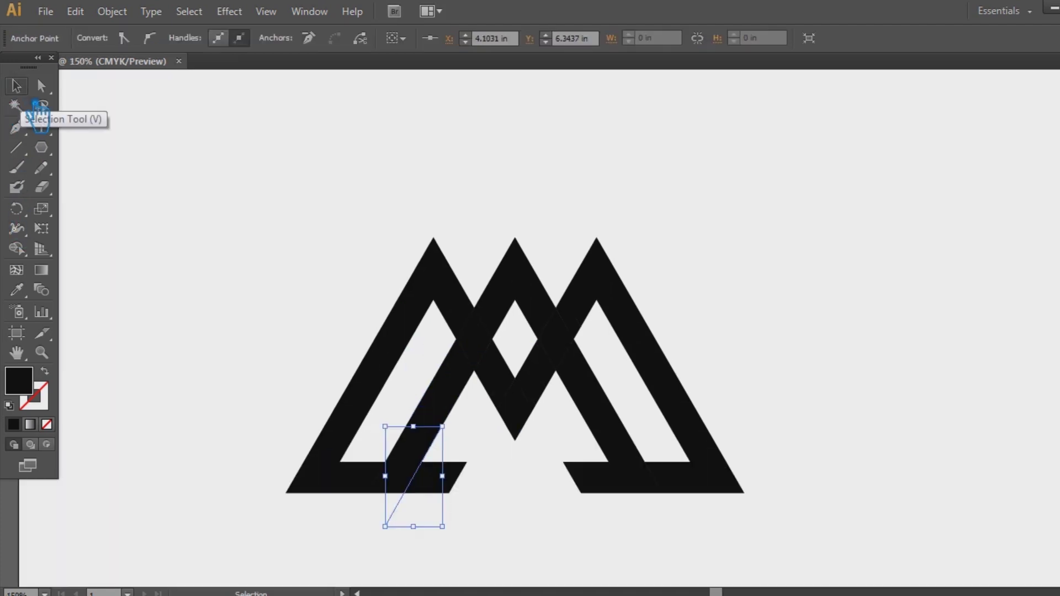
left_click(413, 520)
left_click(401, 516)
right_click(397, 522)
mouse_move(549, 463)
left_click(592, 523)
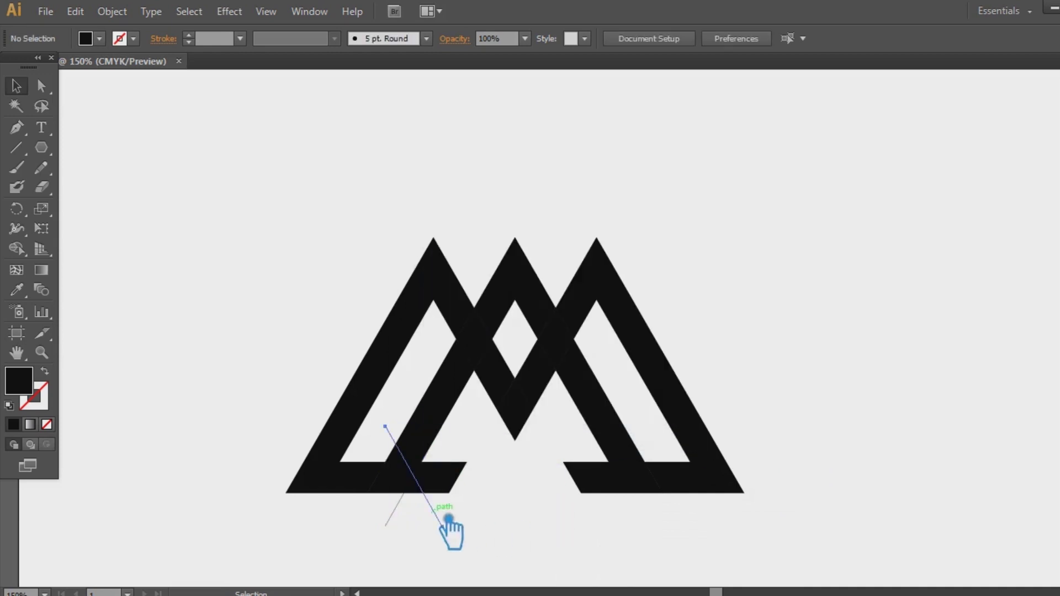
left_click_drag(450, 532, 652, 534)
Divide the whole artwork along the two cut lines with Pathfinder and ungroup the pieces
left_click_drag(801, 549, 251, 199)
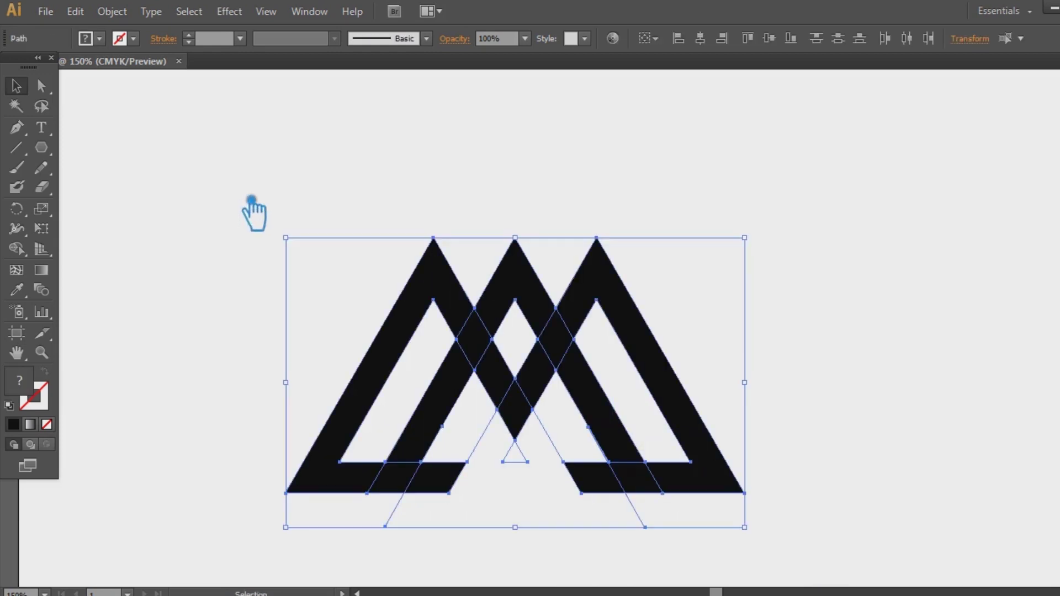
key("shift+ctrl+F9")
left_click(924, 504)
key("shift+ctrl+F9")
key("ctrl+shift+a")
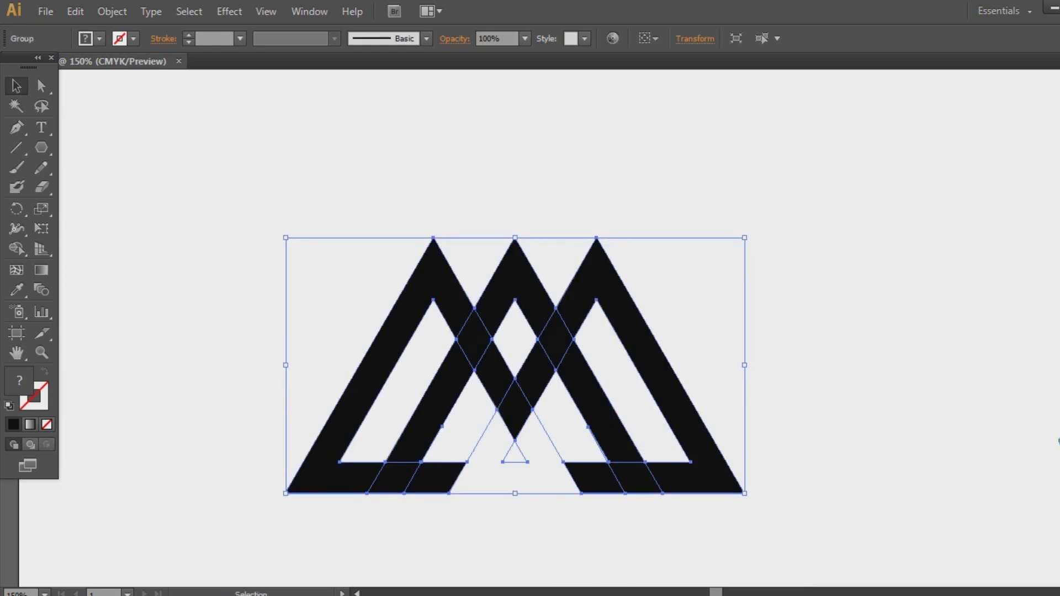
right_click(511, 387)
left_click(561, 487)
Delete the unfilled leftover shape in the gap between the two inner legs
left_click(492, 441)
key("Delete")
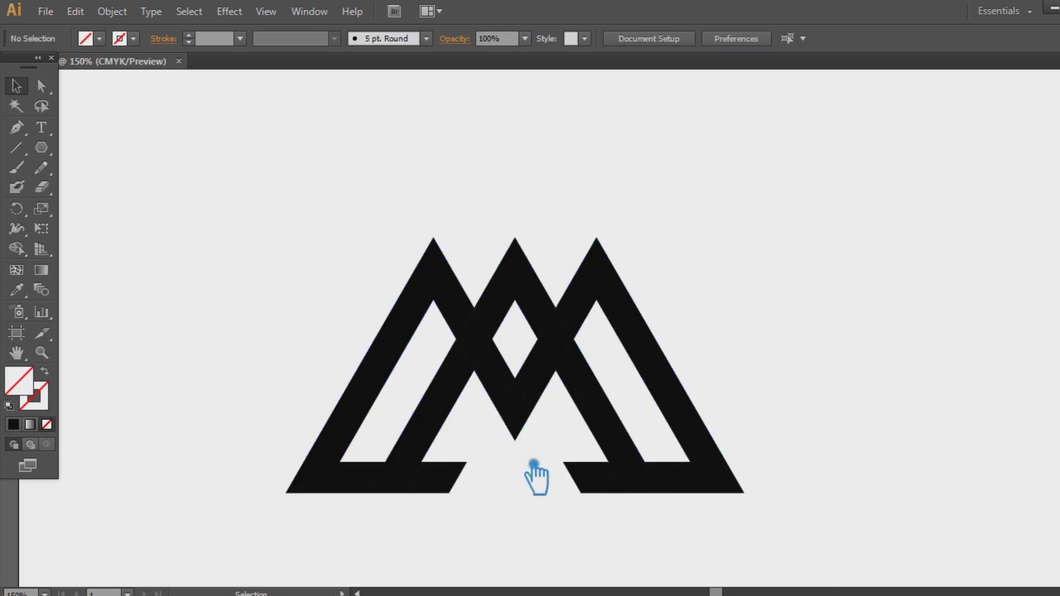
left_click_drag(729, 529, 229, 230)
left_click(229, 230)
Delete the inward-projecting end pieces of the left and right feet
left_click(459, 478)
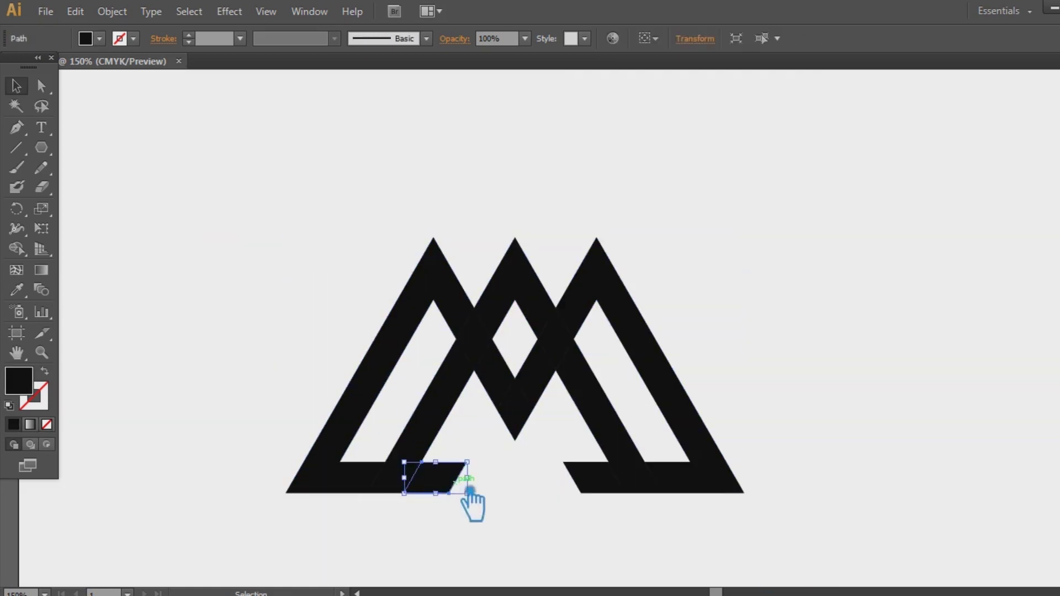
key("Delete")
left_click(596, 479)
key("Delete")
key("ctrl+=")
key("ctrl+=")
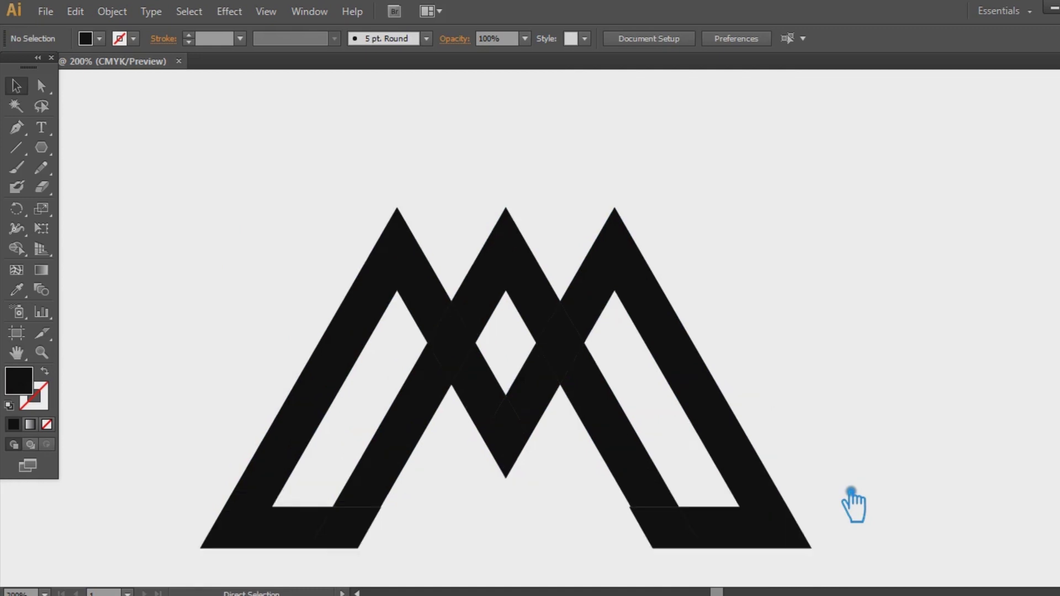
scroll(621, 325, "down", 4)
scroll(988, 552, "up", 3)
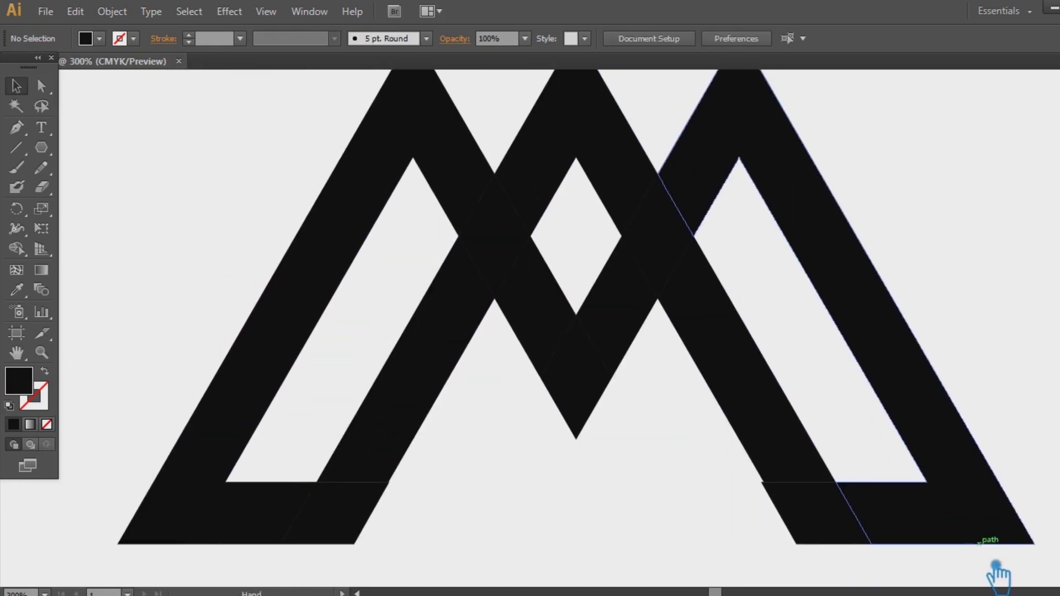
key("ctrl+minus")
key("ctrl+minus")
left_click_drag(965, 561, 298, 116)
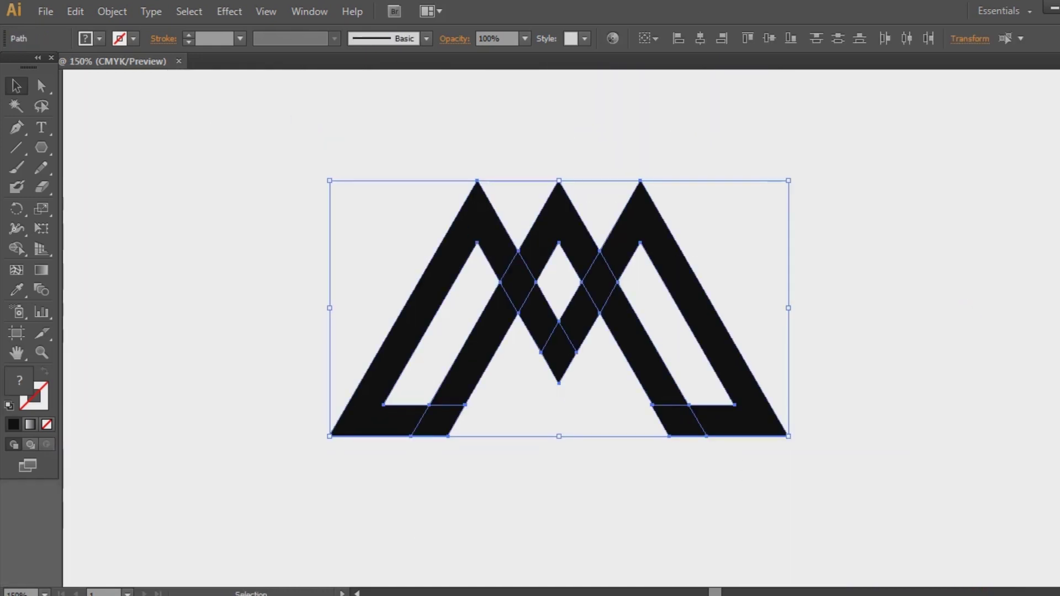
left_click(982, 422)
Unite the two inner legs with their small foot end pieces using Pathfinder
left_click(466, 372)
left_click(661, 423, "shift")
key("ctrl+shift+F9")
left_click(949, 462)
key("ctrl+z")
left_click(880, 371)
left_click(743, 375)
key("slash")
left_click(771, 410)
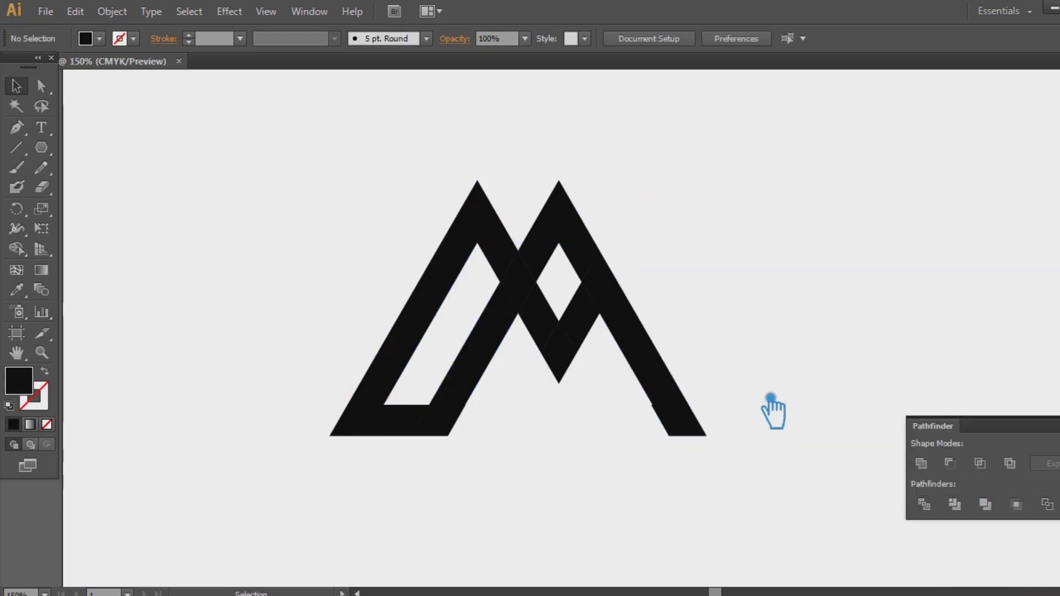
left_click(421, 338)
key("Delete")
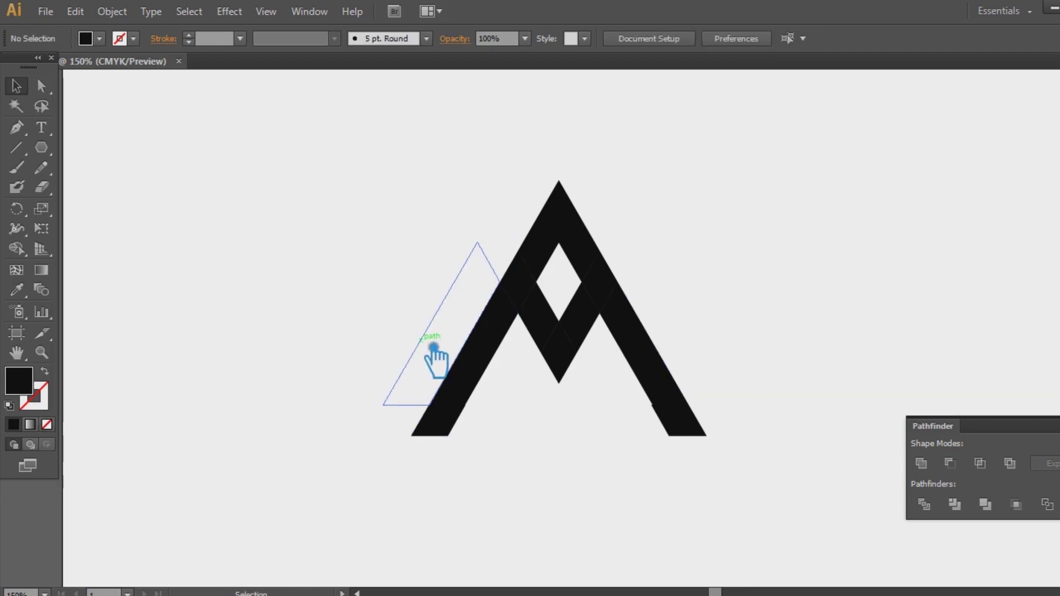
left_click(439, 351)
key("Delete")
key("ctrl+z")
key("ctrl+z")
key("ctrl+z")
left_click(853, 311)
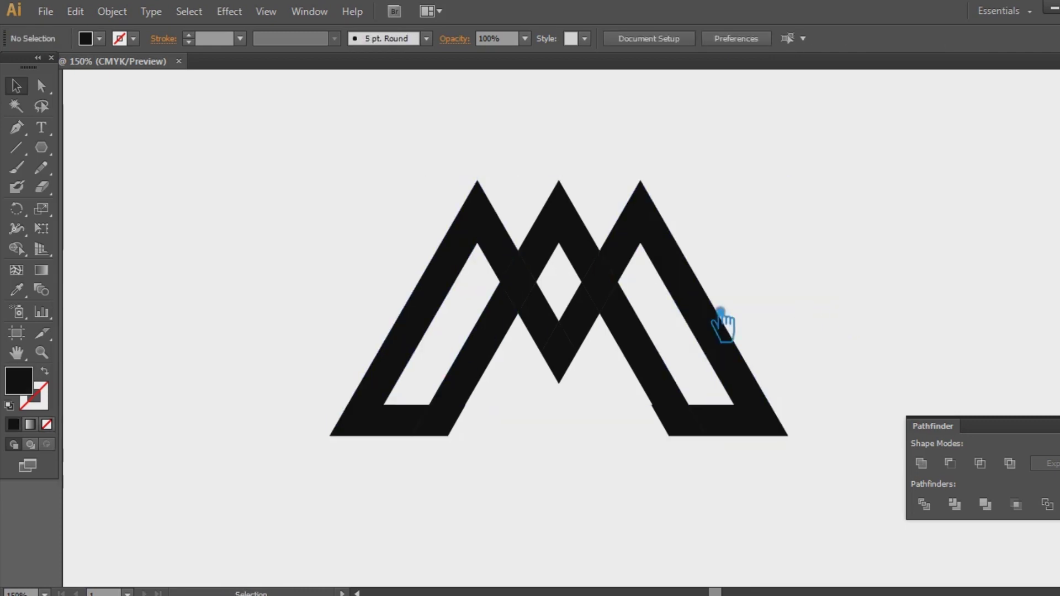
Remove the extra anchor point just above the foot on the inward-facing edge of each inner leg
left_click(646, 395)
left_click(465, 396, "shift")
left_click(17, 128)
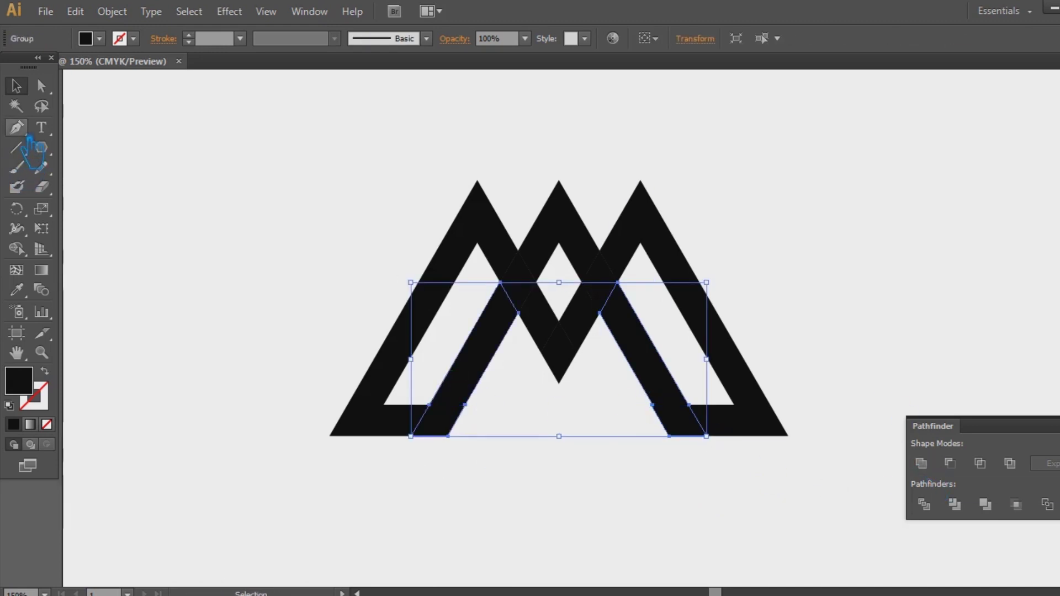
left_click(670, 426)
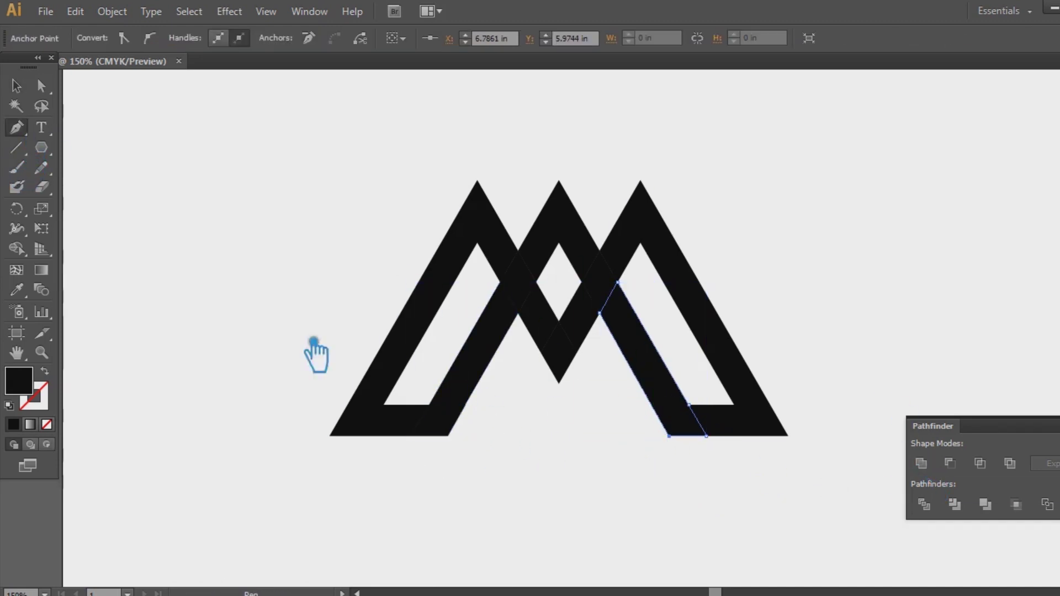
key("v")
left_click(486, 369, "shift")
key("p")
left_click(486, 414)
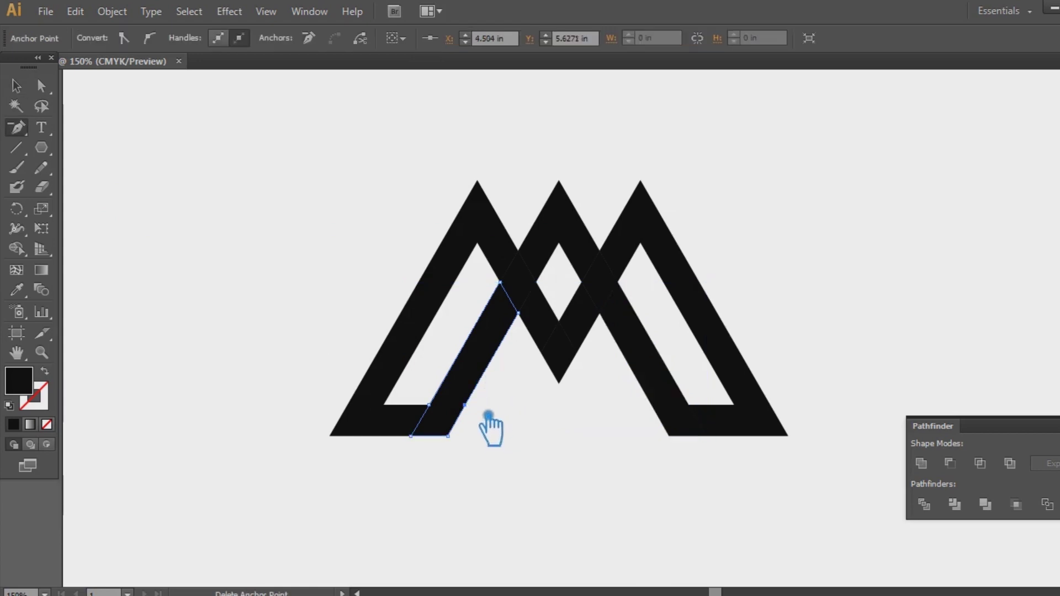
key("v")
left_click(239, 224)
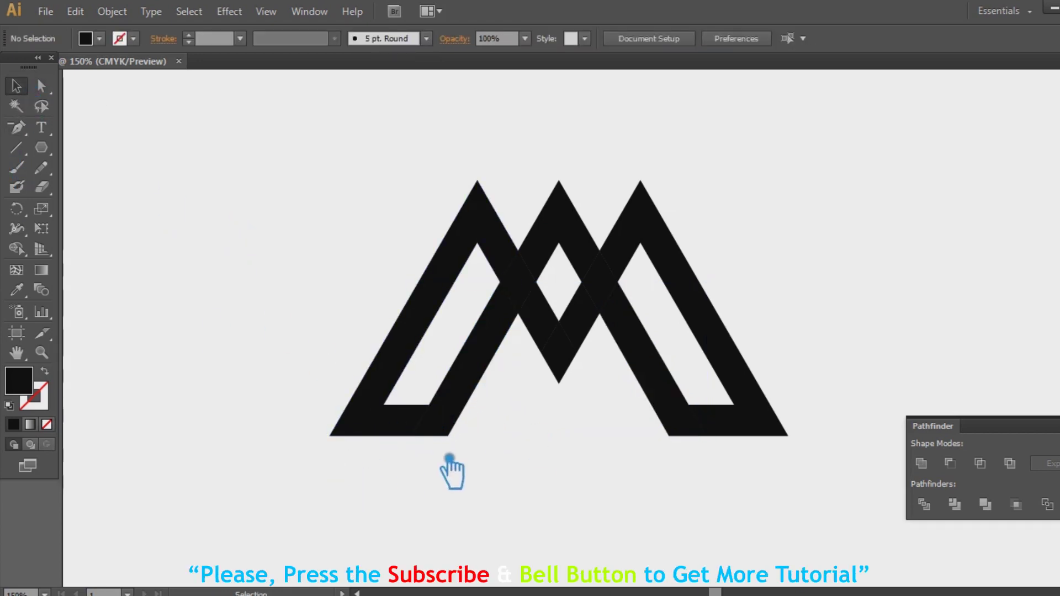
Draw a slanted cut line with the Pen tool across the left foot, along the outer leg's inner edge
left_click(16, 128)
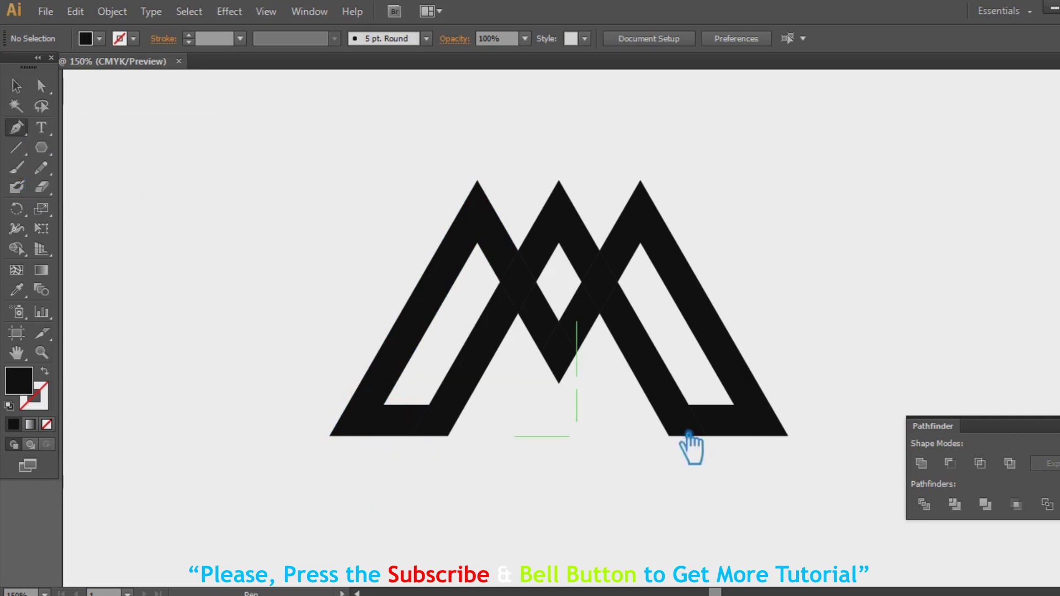
left_click(404, 369)
left_click(343, 474)
left_click(20, 91)
left_click(306, 450)
Copy the slanted cut line across the left foot and align the copy with the inner leg's outer edge
left_click_drag(364, 469, 409, 483)
key("ctrl+plus")
key("ctrl+plus")
key("ctrl+plus")
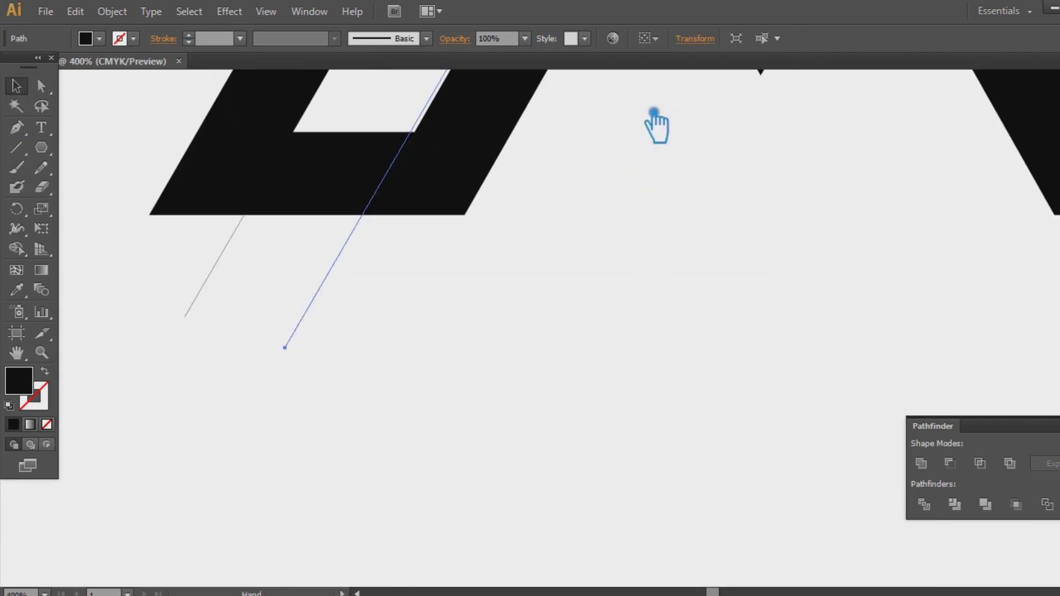
scroll(373, 407, "up", 3)
left_click_drag(372, 405, 368, 421)
left_click(604, 421)
key("ctrl+minus")
key("ctrl+minus")
key("ctrl+minus")
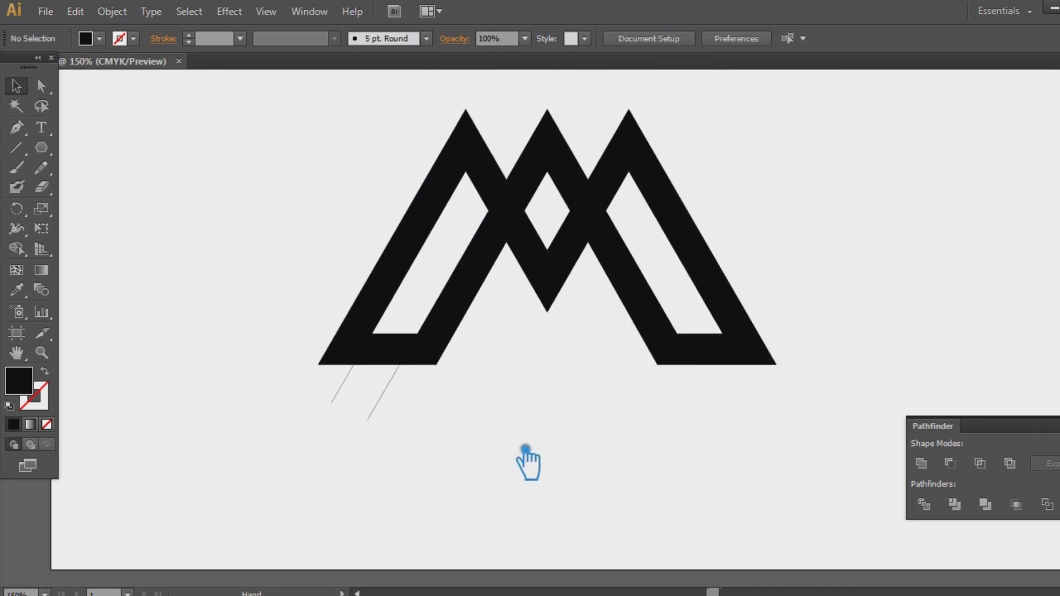
Group the two cut lines and place a horizontally mirrored copy of them across the right foot
left_click_drag(453, 450, 264, 386)
key("ctrl+g")
right_click(391, 382)
mouse_move(441, 504)
left_click(601, 419)
left_click(481, 409)
left_click(473, 443)
left_click_drag(434, 393, 759, 394)
Divide the whole artwork along the four cut lines with Pathfinder and ungroup the pieces
left_click_drag(787, 451, 268, 161)
left_click(924, 504)
right_click(712, 356)
left_click(717, 353)
Delete the horizontal foot piece connecting the two right legs
left_click(714, 346)
key("Delete")
left_click(706, 337)
key("Delete")
Remove the connecting foot bar between the two left legs by deleting its two extra anchor points
right_click(396, 365)
left_click(391, 366)
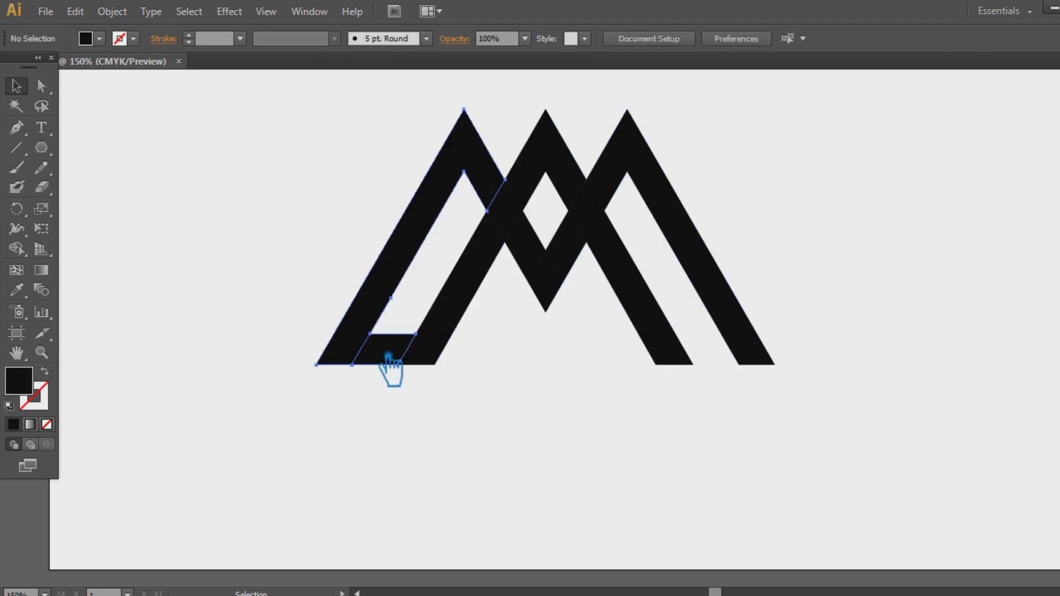
key("p")
left_click(433, 347)
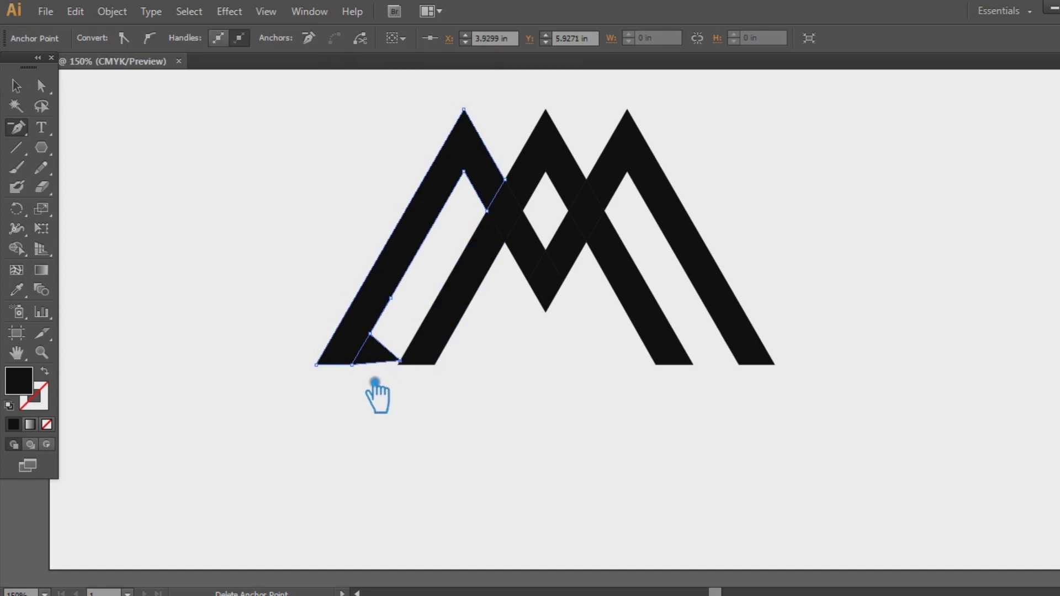
left_click(388, 350)
left_click(16, 85)
left_click(861, 241)
left_click_drag(833, 447, 283, 132)
left_click(283, 132)
left_click_drag(843, 425, 263, 130)
left_click(263, 130)
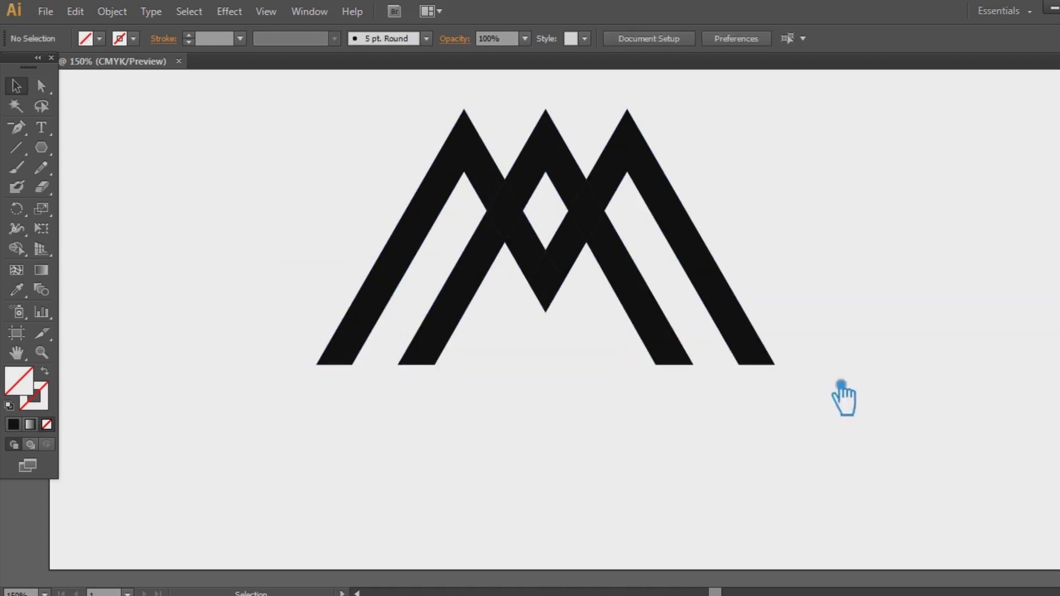
key("ctrl+minus")
key("ctrl+0")
left_click_drag(754, 502, 266, 223)
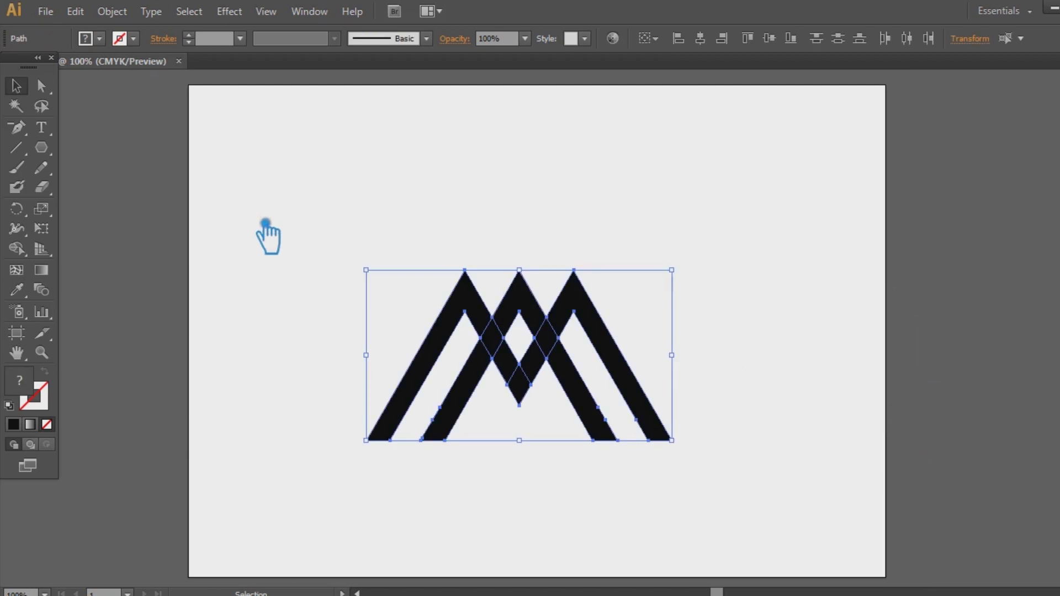
left_click(258, 172)
Group the middle triangle's peak with its left and right inner leg pieces
left_click(481, 393)
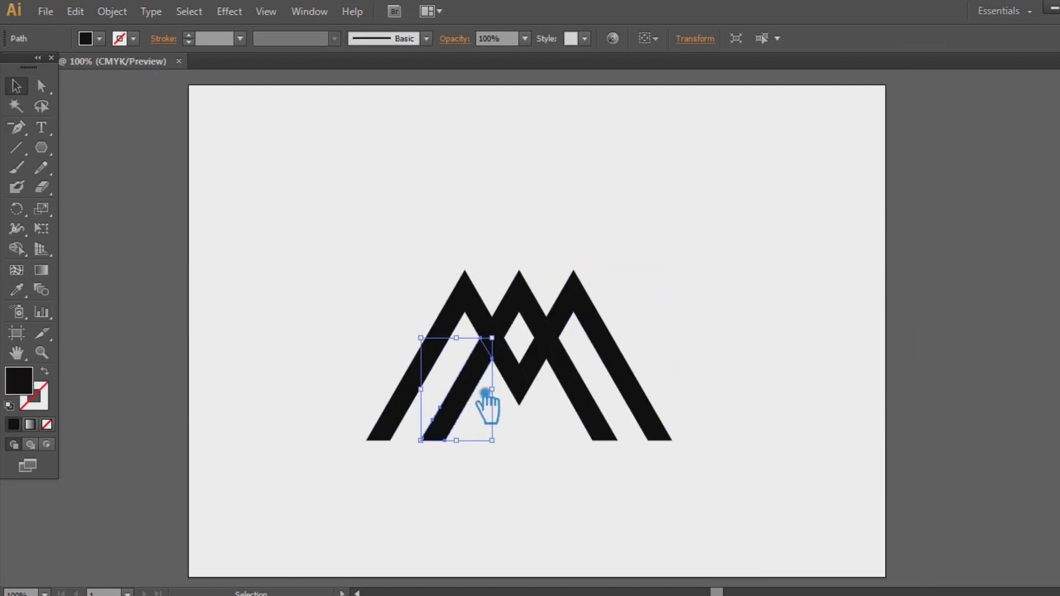
left_click(537, 282, "shift")
left_click(607, 416, "shift")
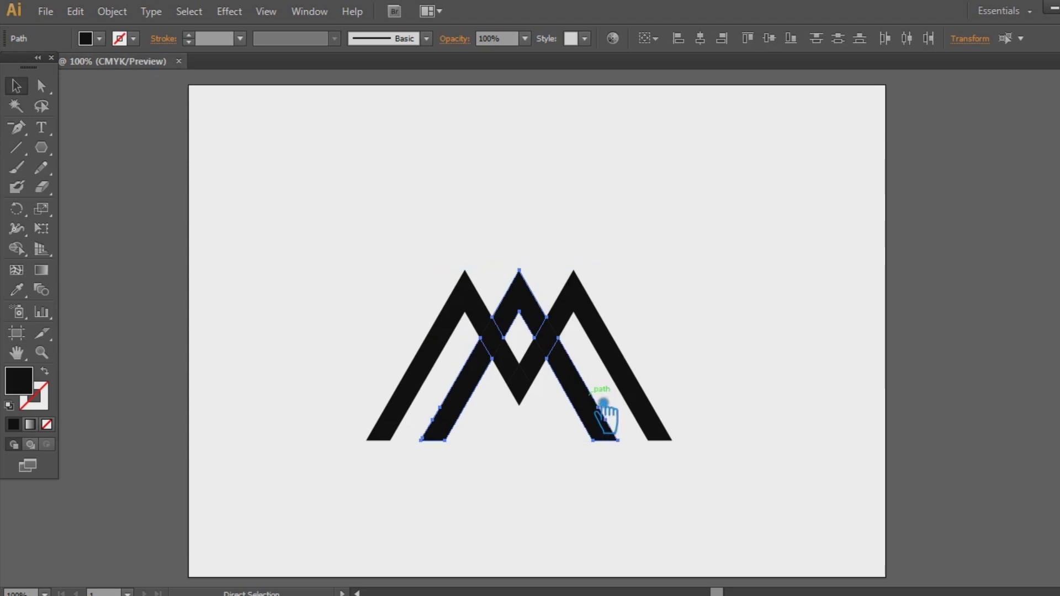
left_click(569, 450)
Unite the two outer legs, the overlap diamonds and the central V pieces into one M shape with Pathfinder
left_click(505, 345)
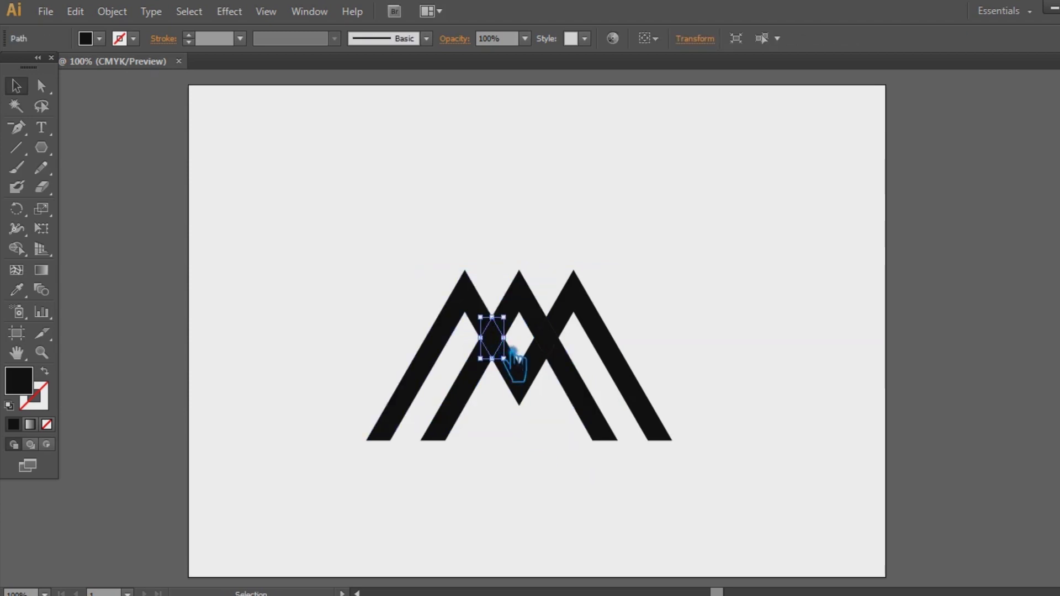
left_click(523, 381, "shift")
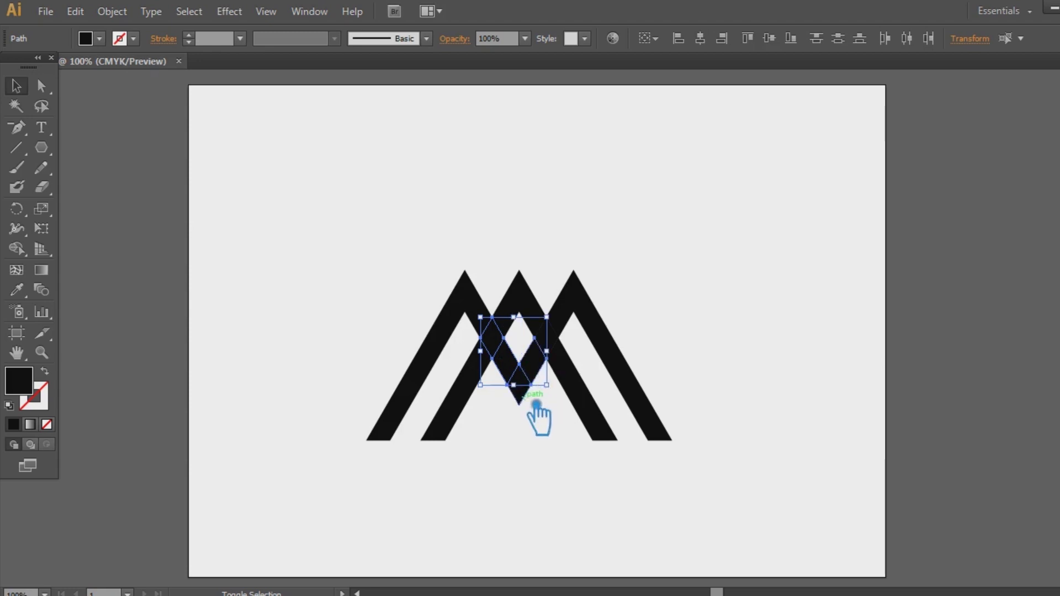
left_click(557, 349, "shift")
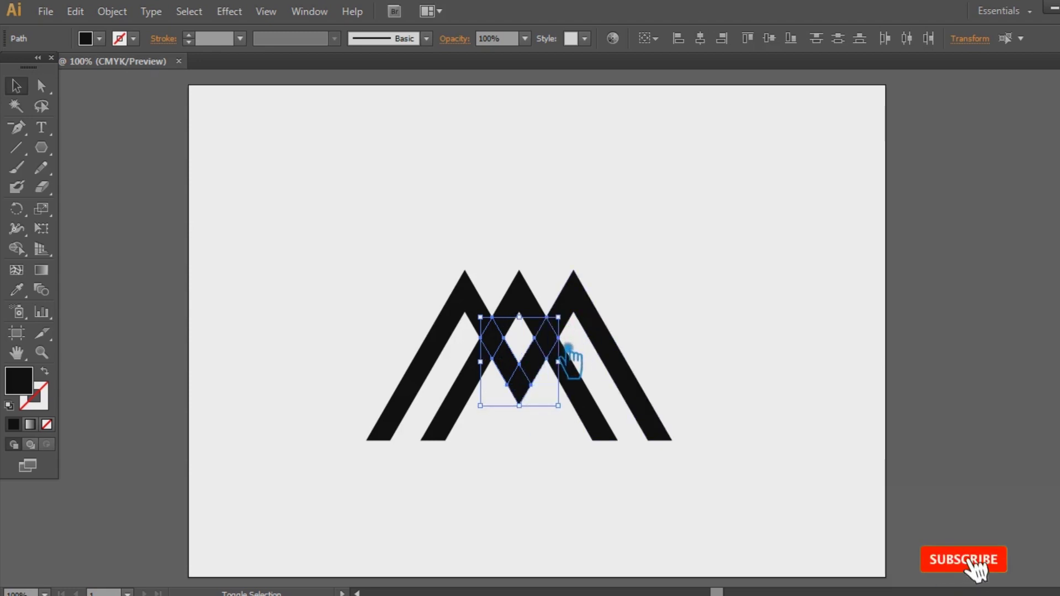
left_click(588, 319, "shift")
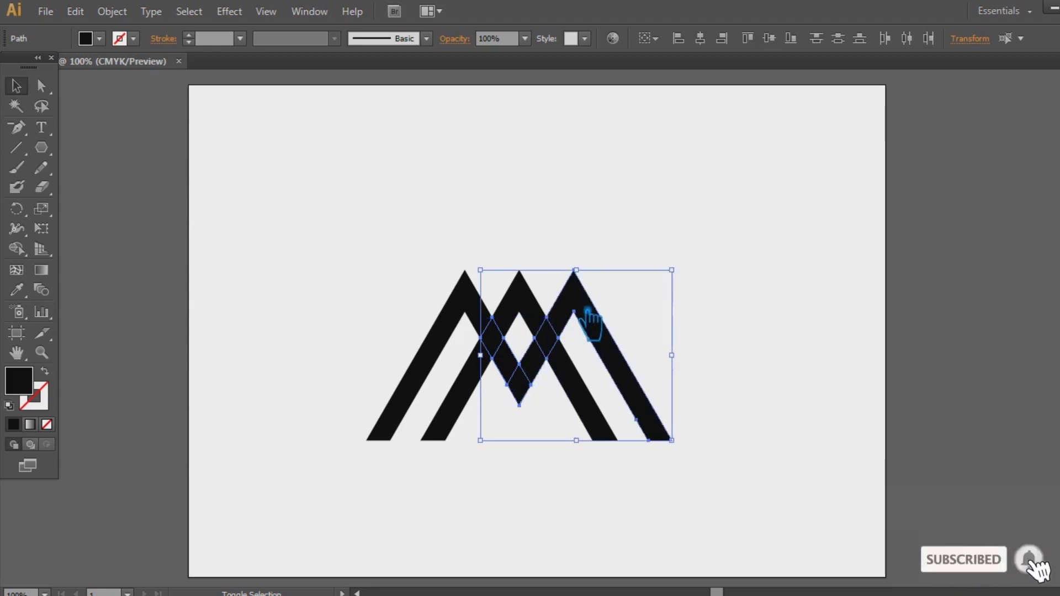
left_click(489, 315, "shift")
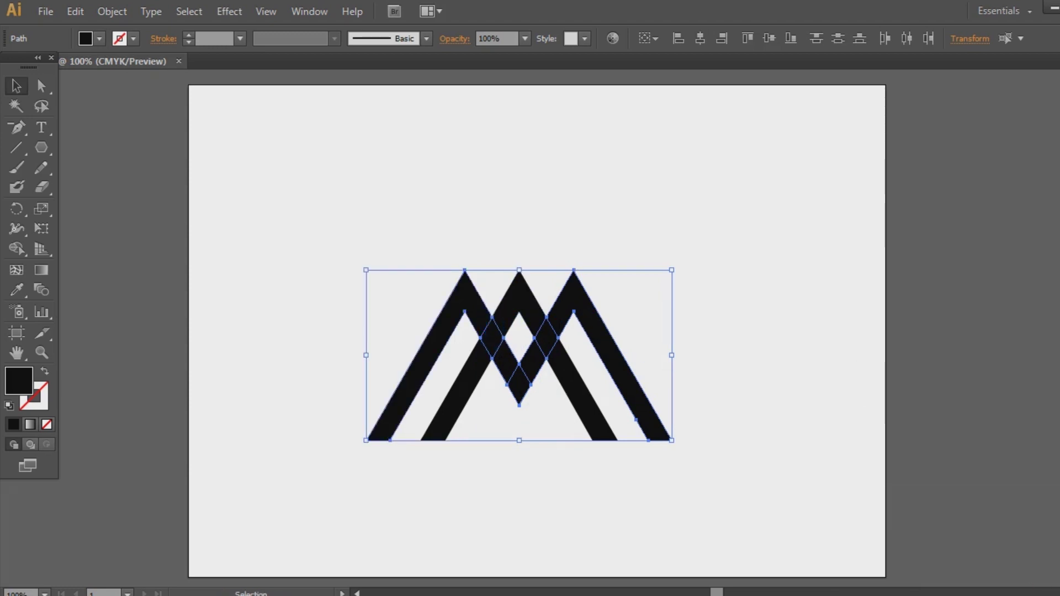
key("ctrl+shift+F9")
left_click(921, 464)
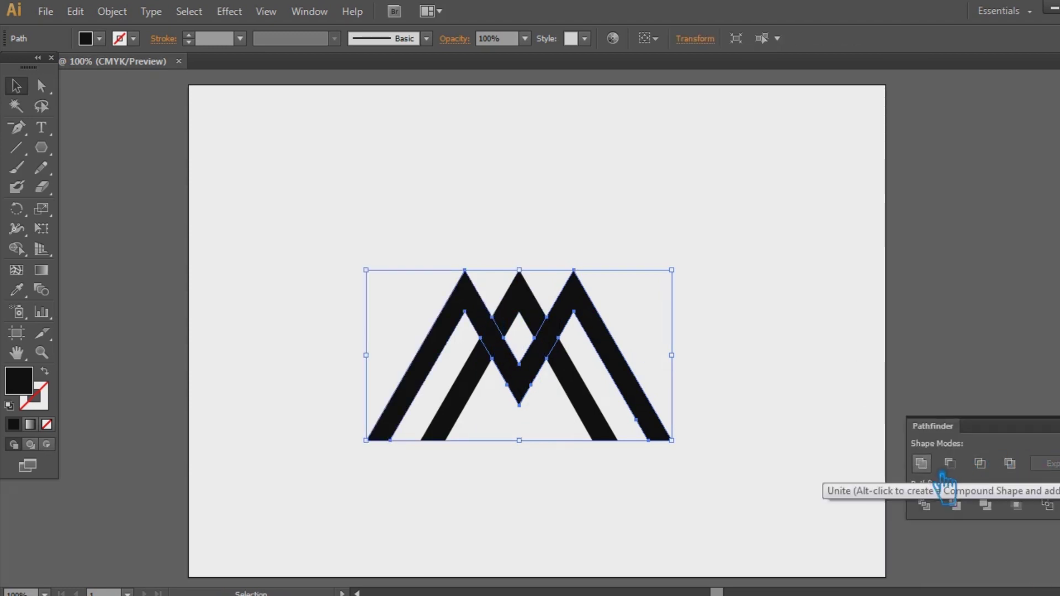
key("ctrl+shift+F9")
left_click(831, 406)
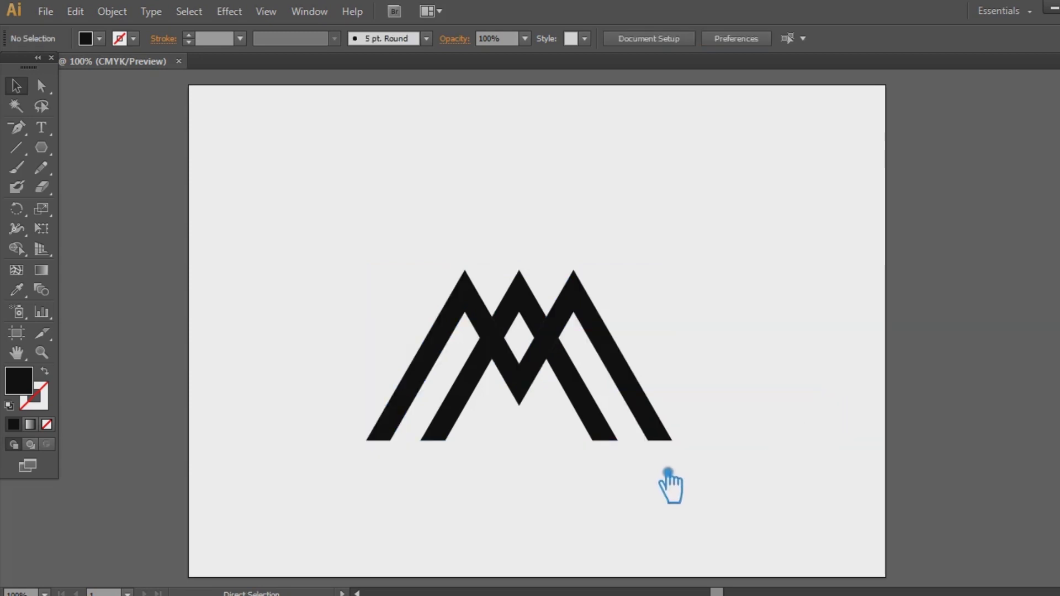
Choose the orange FF4E00 as the fill colour of the grouped middle triangle
left_click(587, 410)
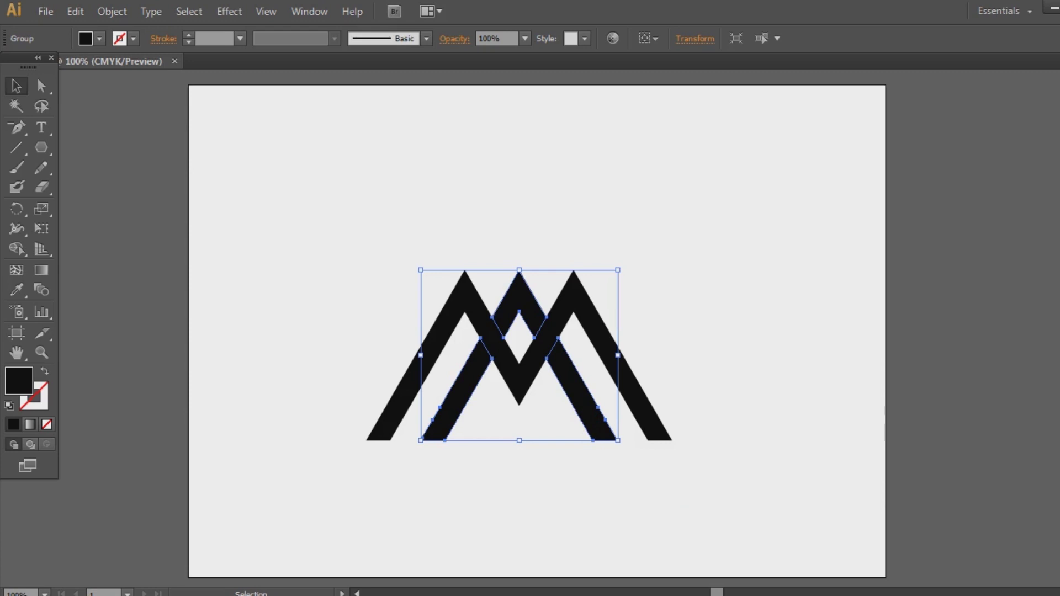
double_click(16, 387)
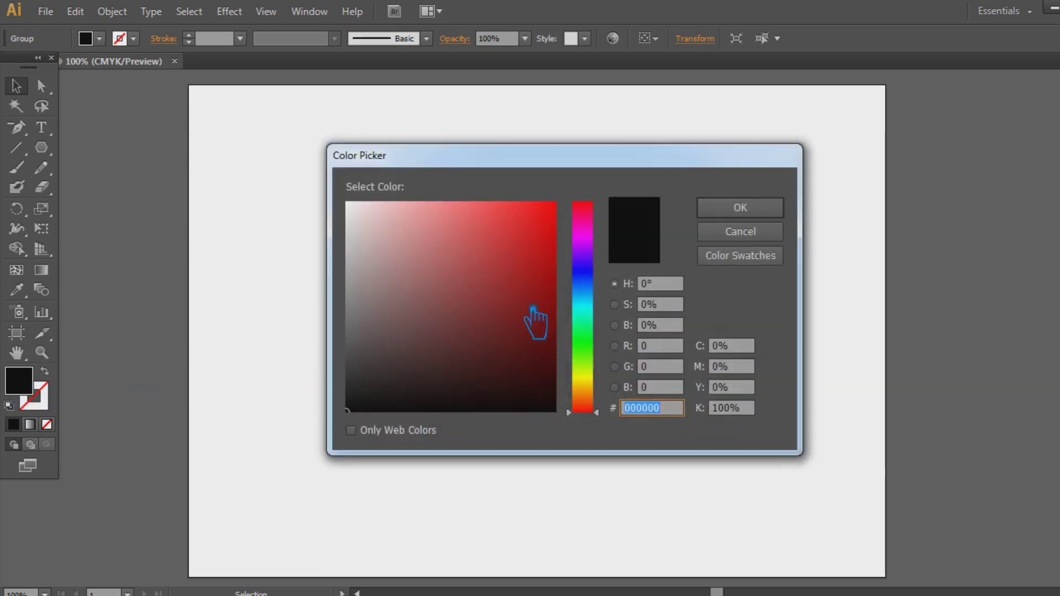
mouse_move(552, 286)
left_mouse_down()
mouse_move(525, 279)
mouse_move(533, 229)
mouse_move(522, 225)
left_mouse_up()
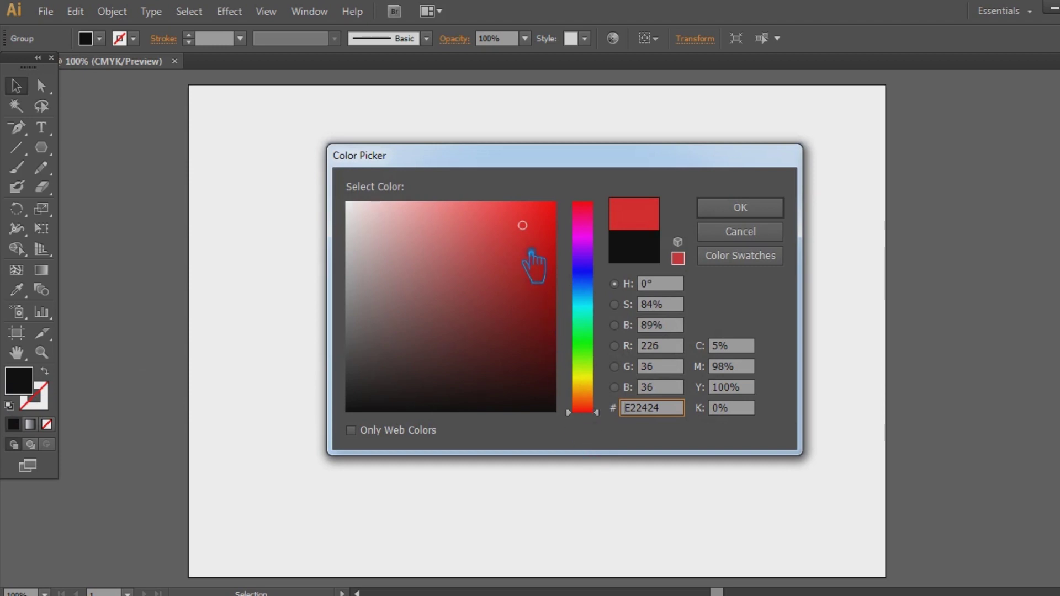
left_click_drag(600, 413, 598, 406)
mouse_move(543, 233)
left_mouse_down()
mouse_move(542, 213)
mouse_move(556, 203)
left_mouse_up()
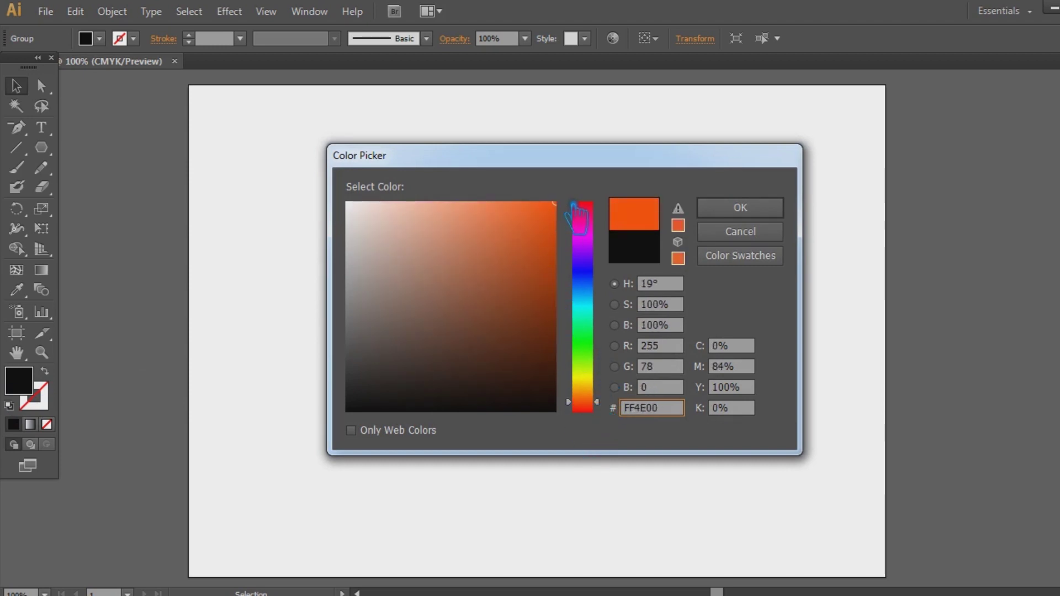
left_click(743, 209)
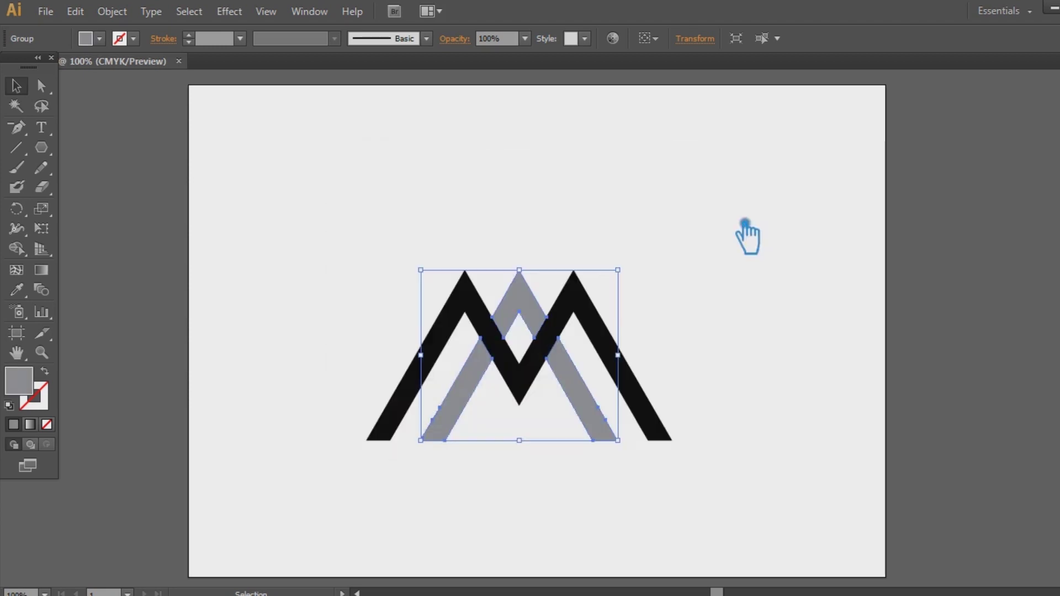
Switch the middle triangle's fill colour mode from Grayscale to RGB so it uses orange FF4E00
left_click(1059, 91)
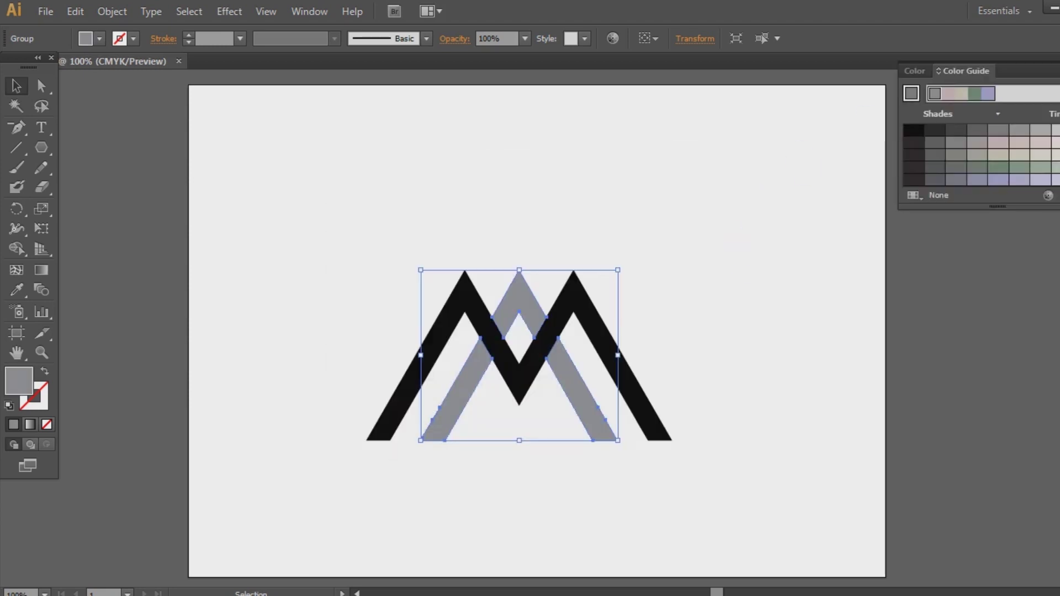
key("F6")
left_click(1055, 71)
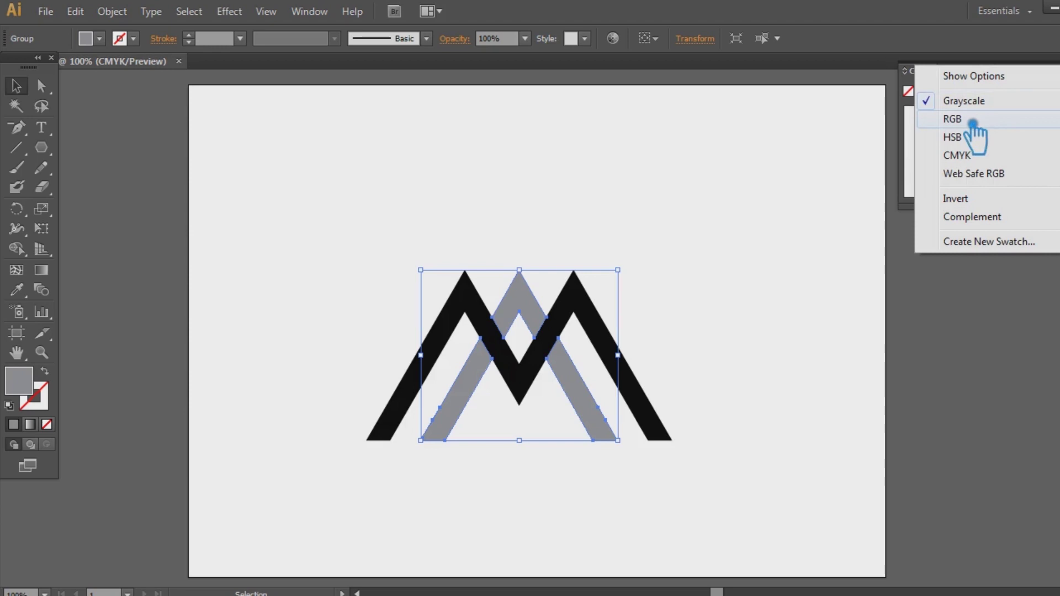
left_click(1013, 117)
left_click(917, 130)
left_click(703, 359)
Set the fill of the grouped middle triangle to yellow-orange FF9100
left_click(596, 407)
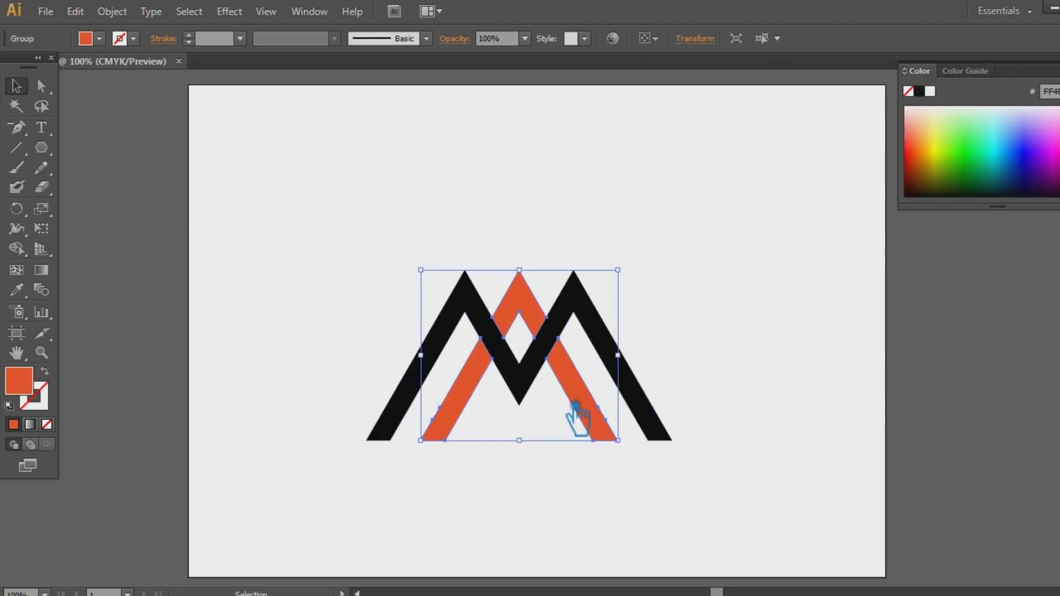
double_click(27, 384)
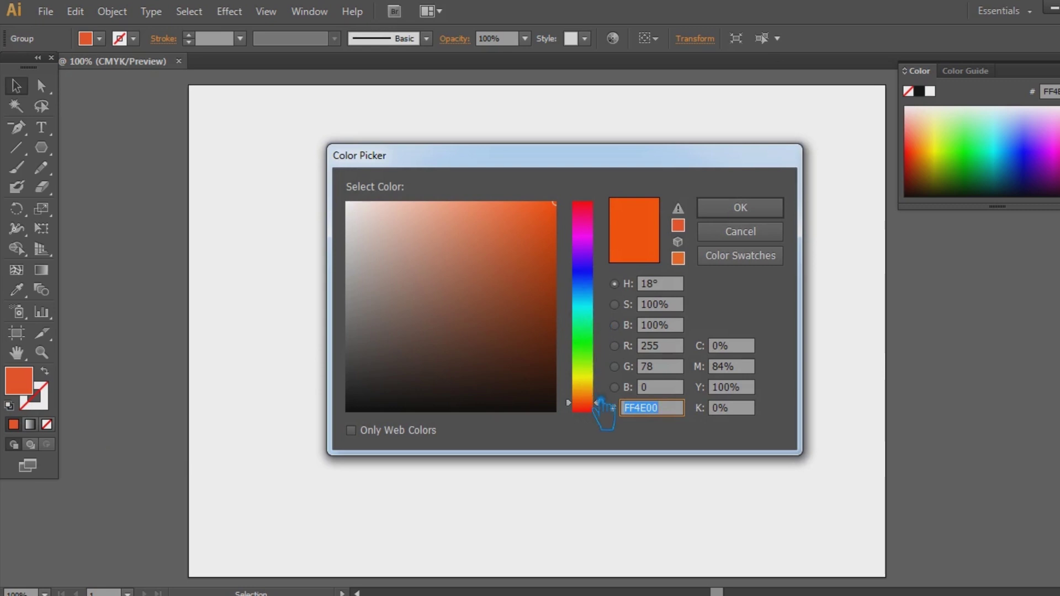
type("FF9100")
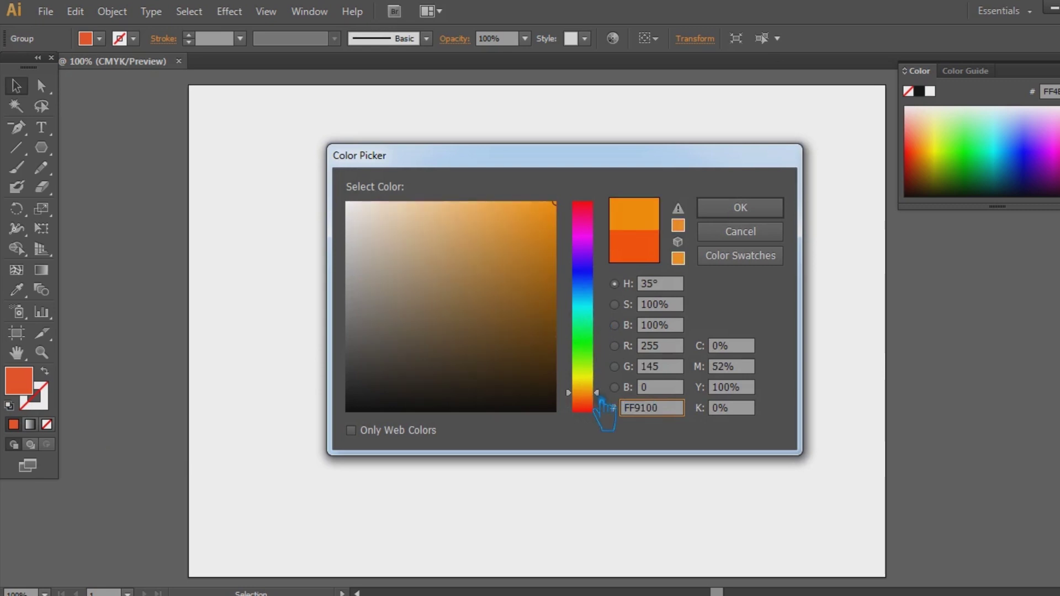
left_click(756, 212)
left_click(788, 276)
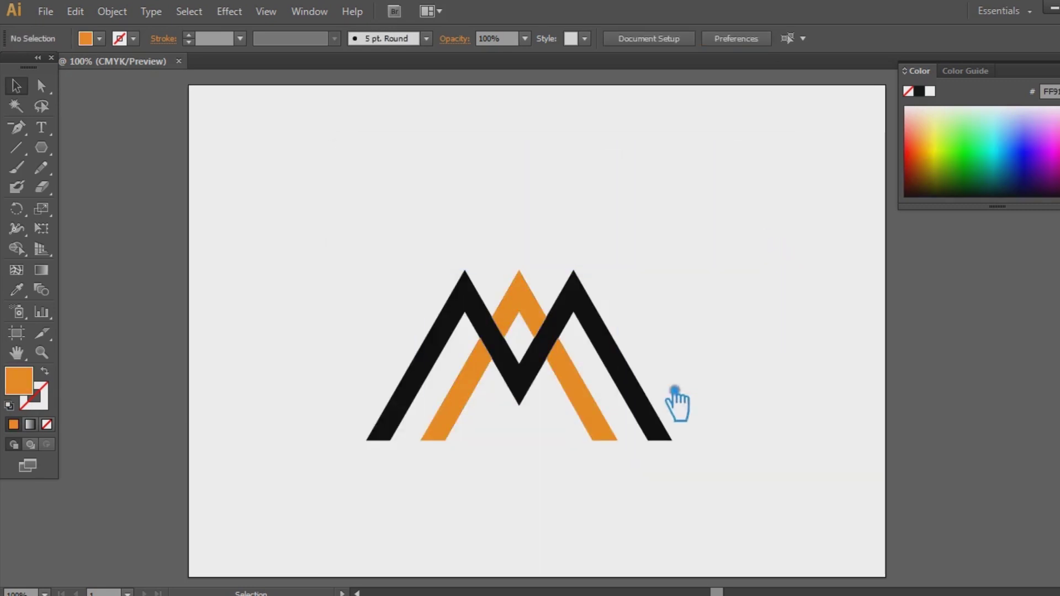
Recolour the grouped middle triangle with the muted red fill C63838
left_click(598, 425)
double_click(38, 389)
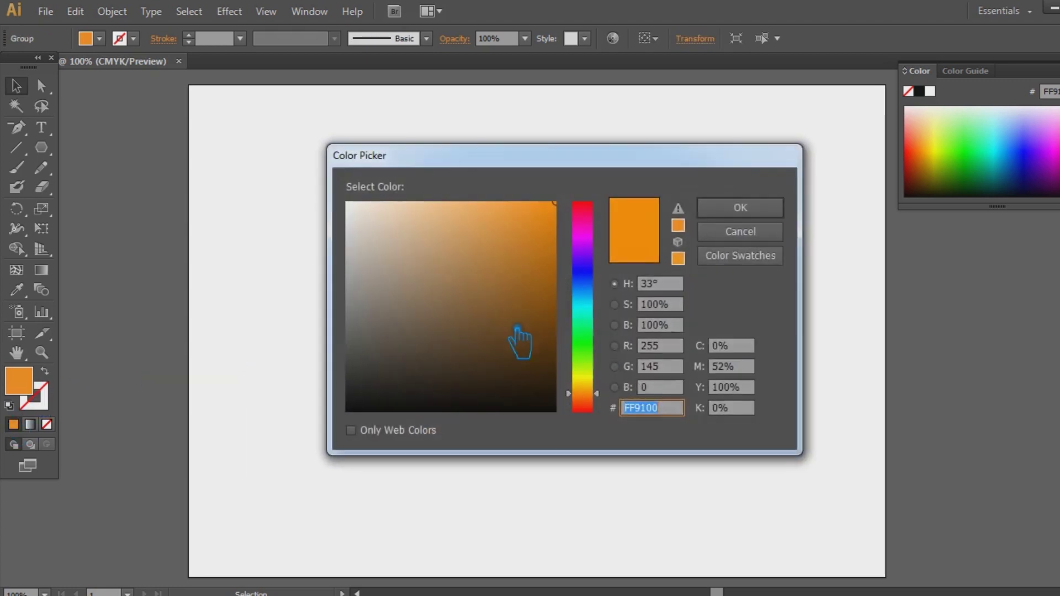
left_click(586, 413)
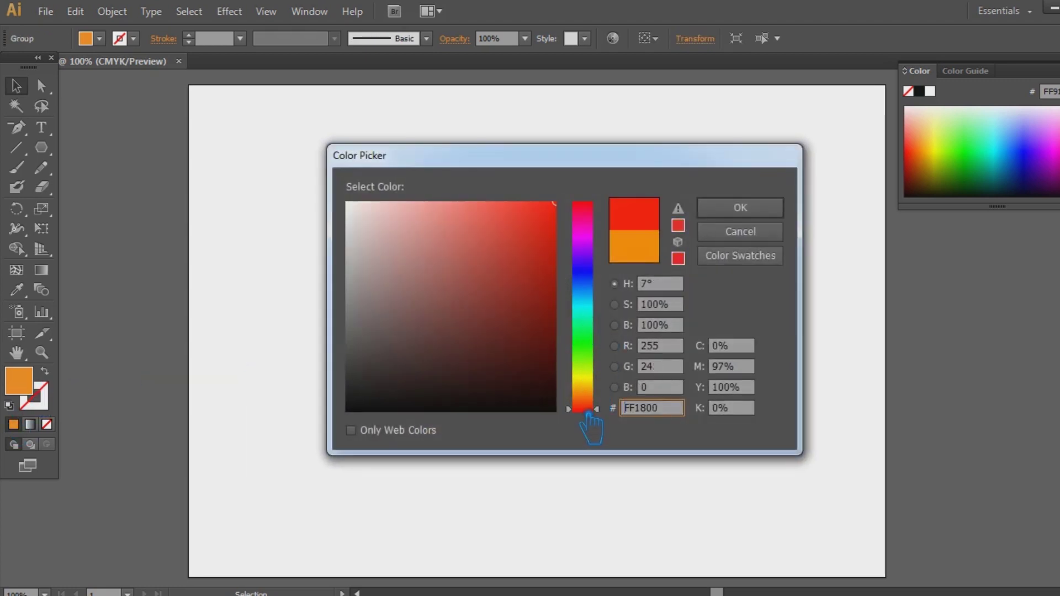
left_click_drag(547, 345, 514, 254)
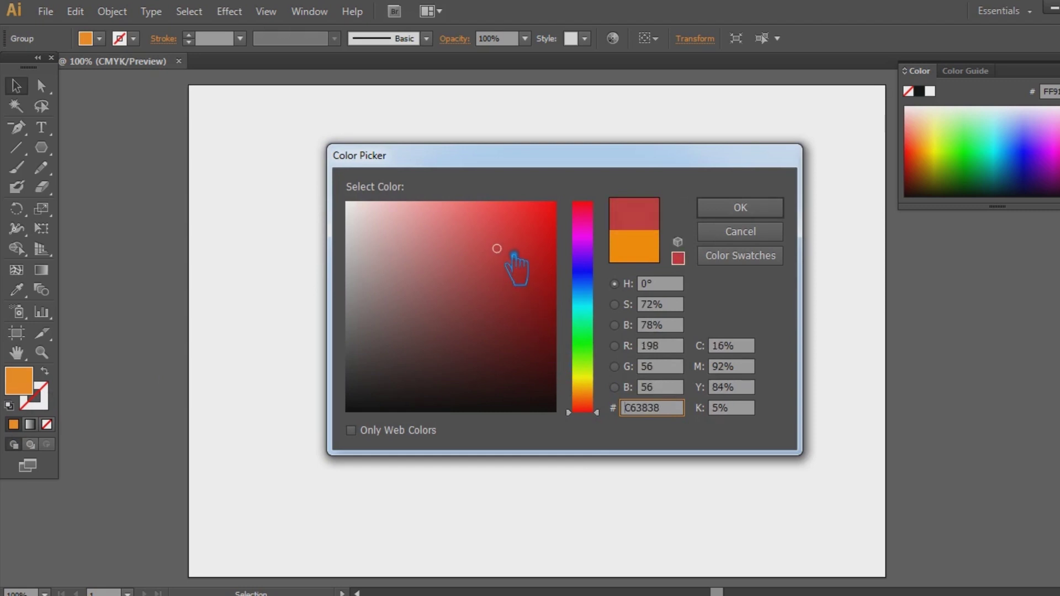
left_click(784, 210)
left_click(795, 356)
Apply the middle triangle's red to the black outer M shape with the Eyedropper tool
left_click(631, 381)
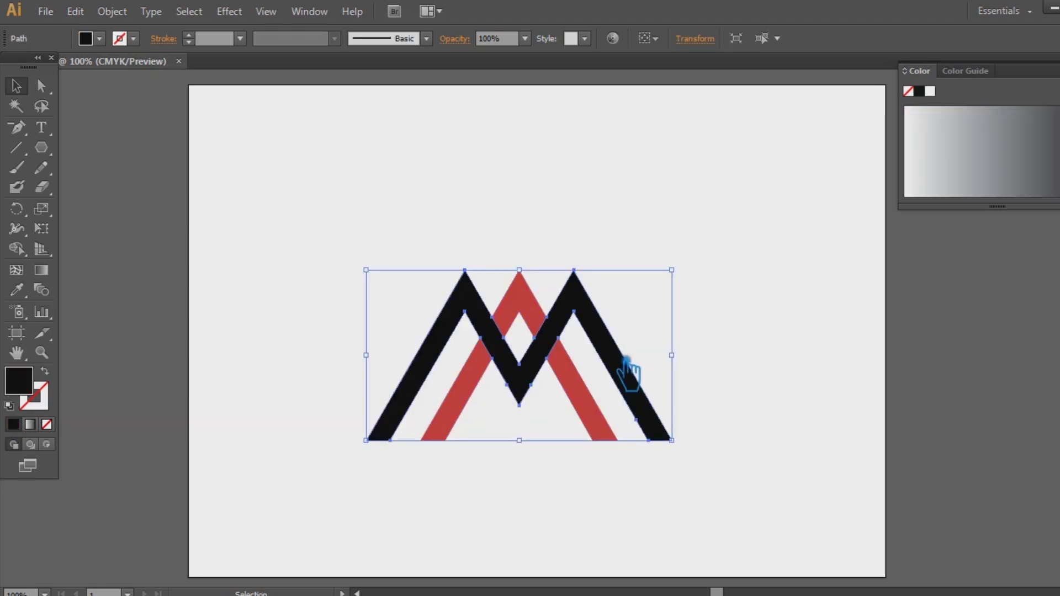
left_click(17, 290)
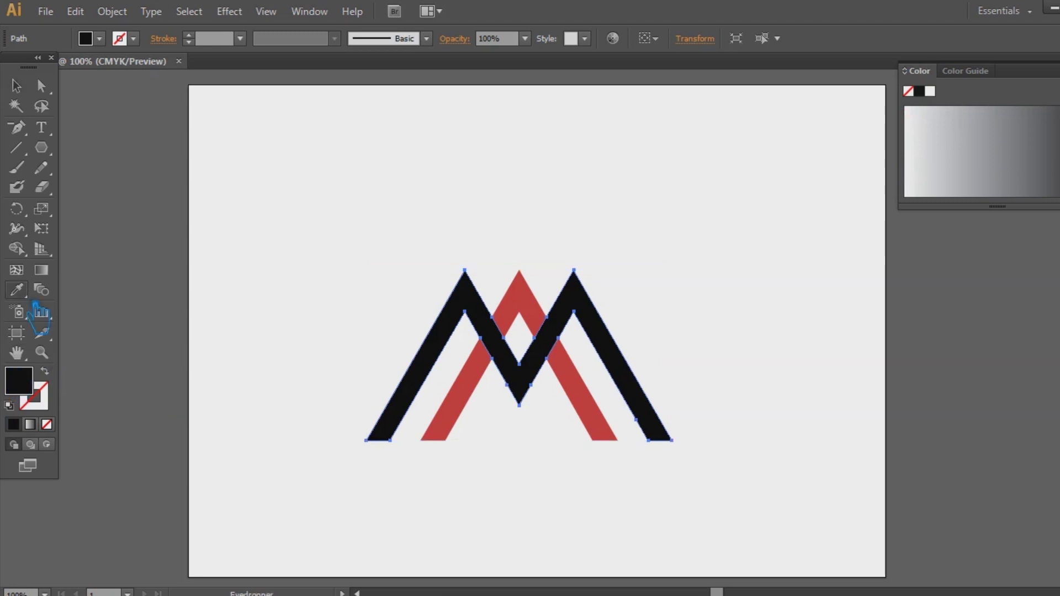
left_click(472, 422)
left_click(472, 422)
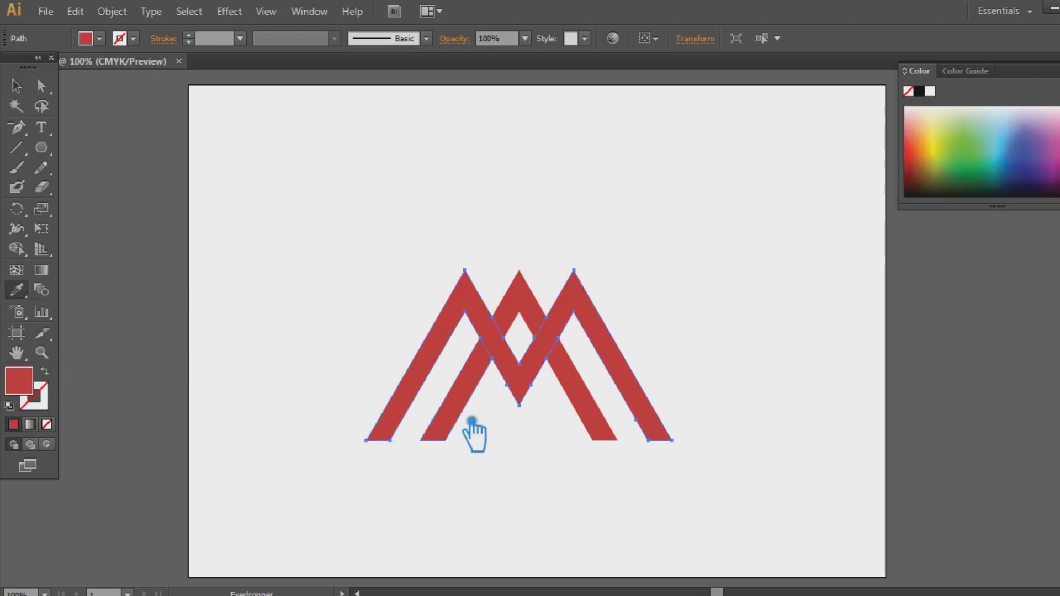
left_click(22, 88)
left_click(241, 202)
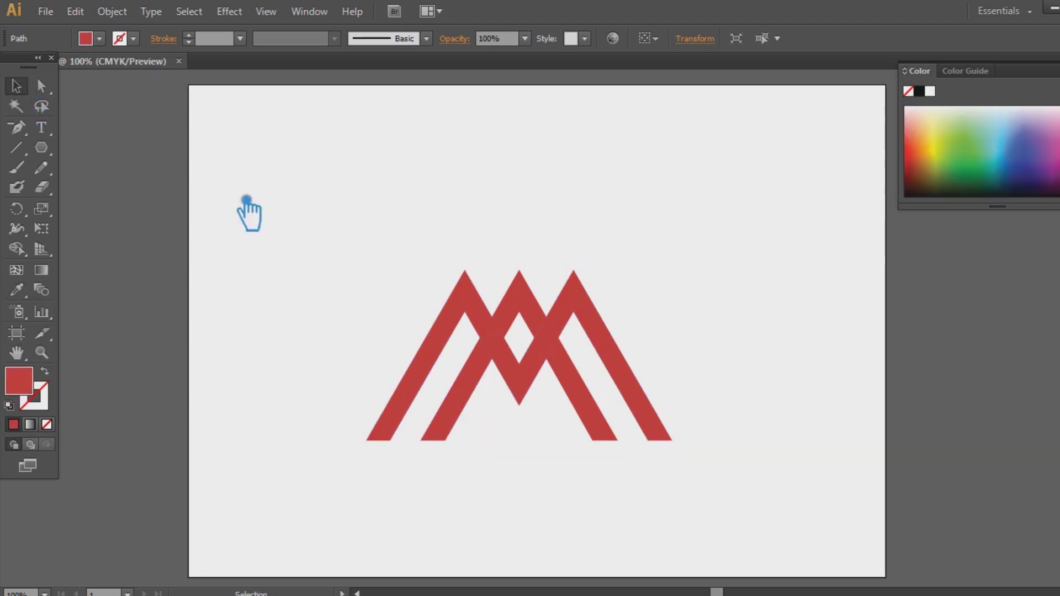
Darken the fill of the grouped middle triangle to deep red 8C2525
left_click(614, 441)
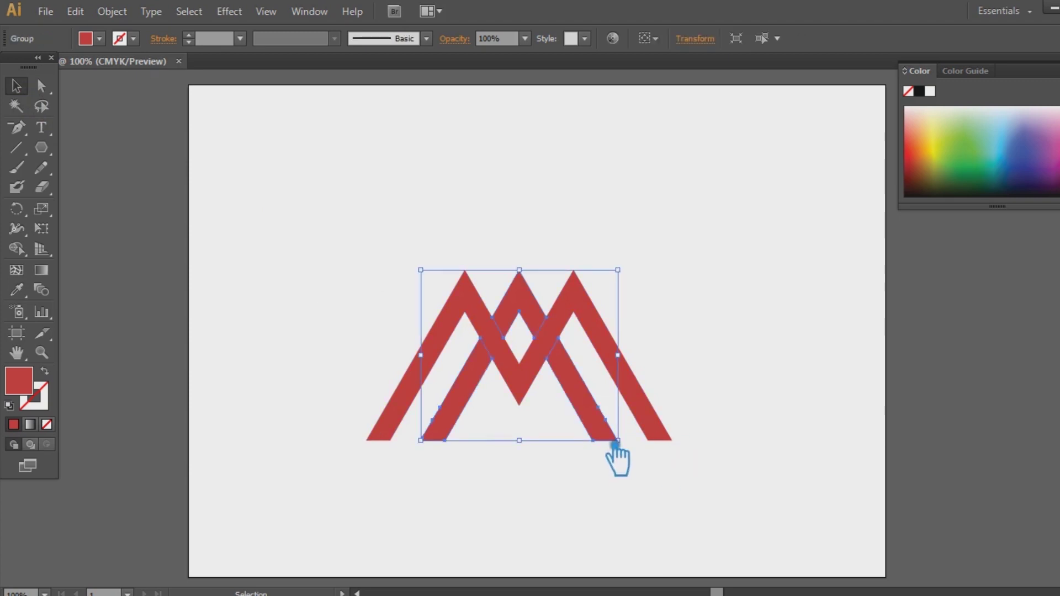
double_click(38, 394)
left_click(501, 297)
left_click(740, 210)
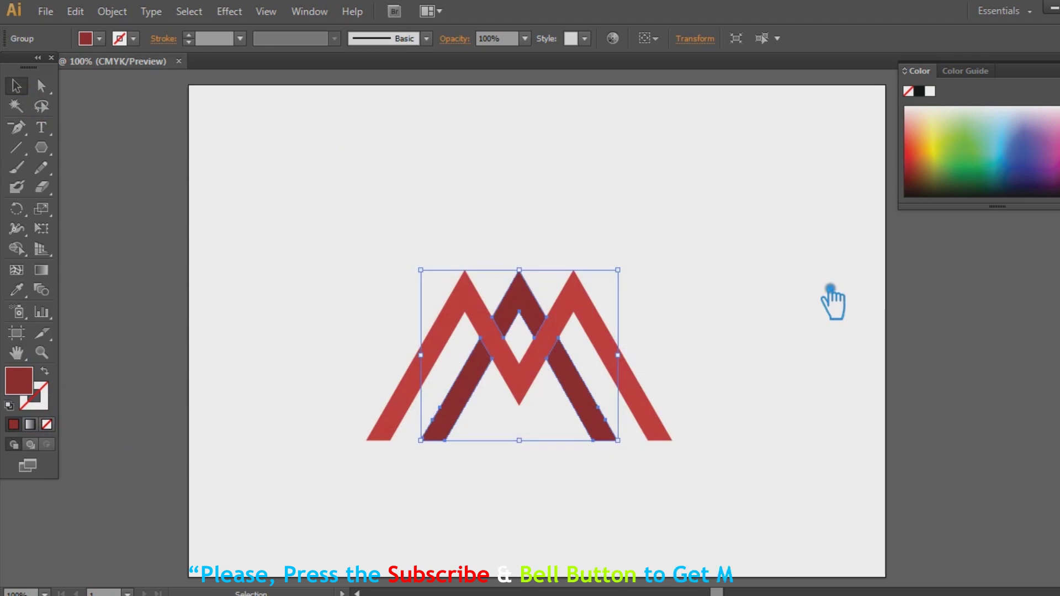
left_click(829, 298)
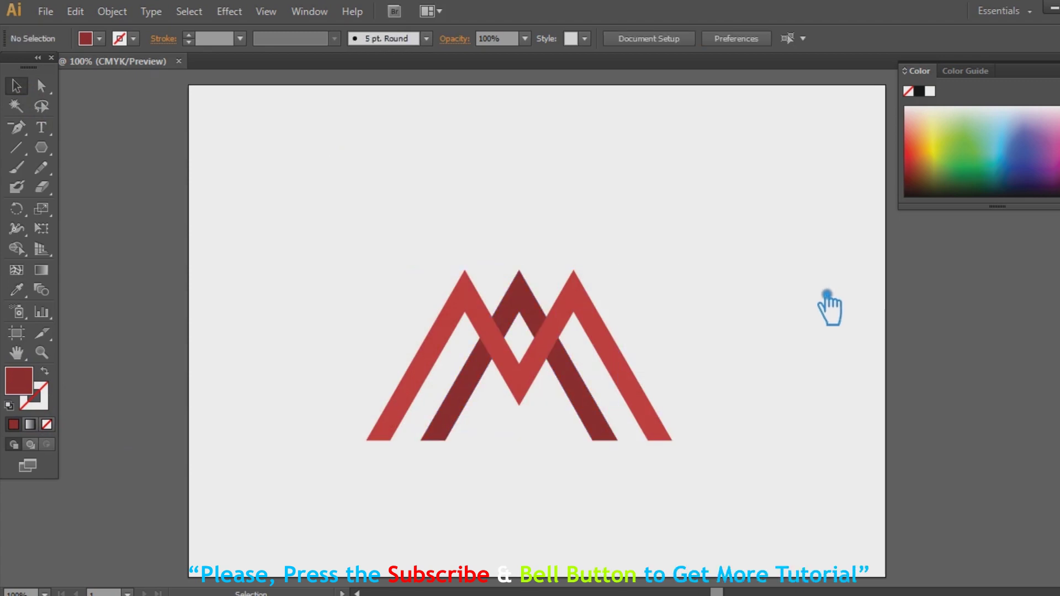
Try the teal fill 258989 on the middle triangle's two lower legs and undo it
left_click_drag(718, 493, 659, 504)
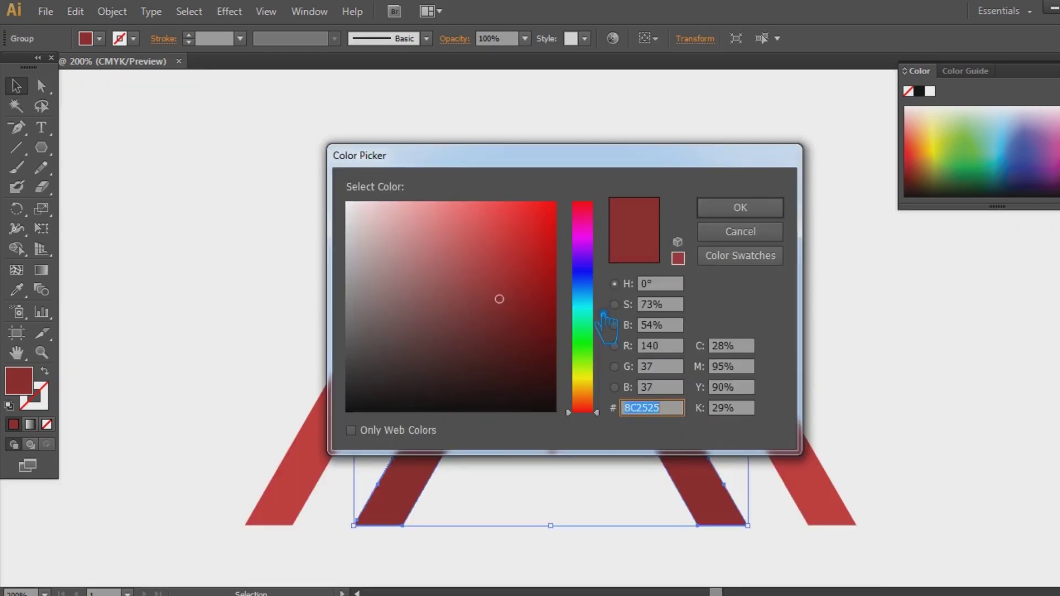
type("258989")
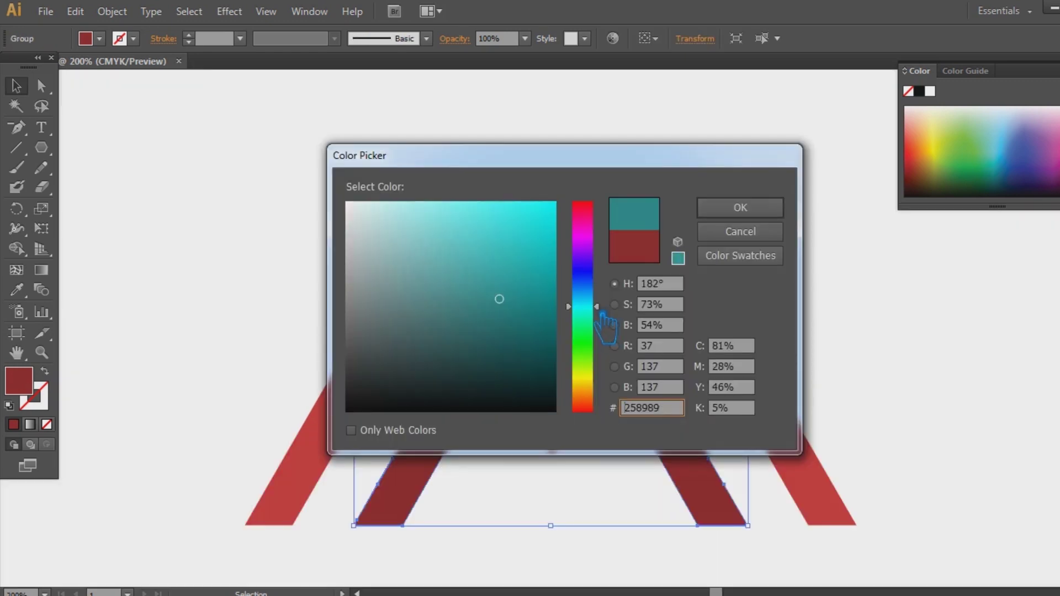
left_click(743, 208)
key("ctrl+z")
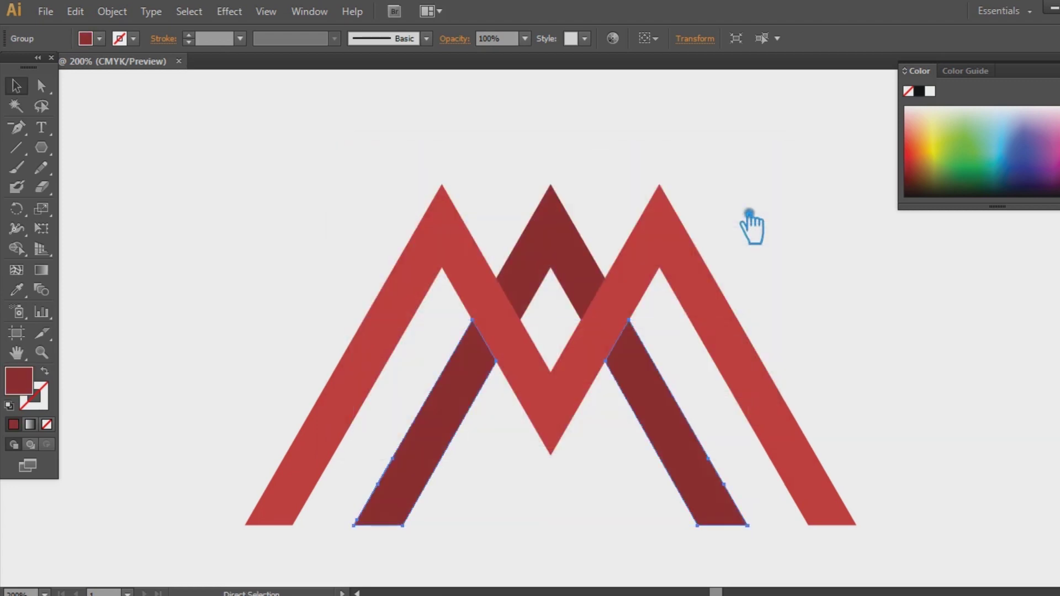
Set the fill of the middle triangle's two lower legs to a very dark maroon of the same red hue
double_click(22, 387)
left_click(514, 333)
left_click(757, 217)
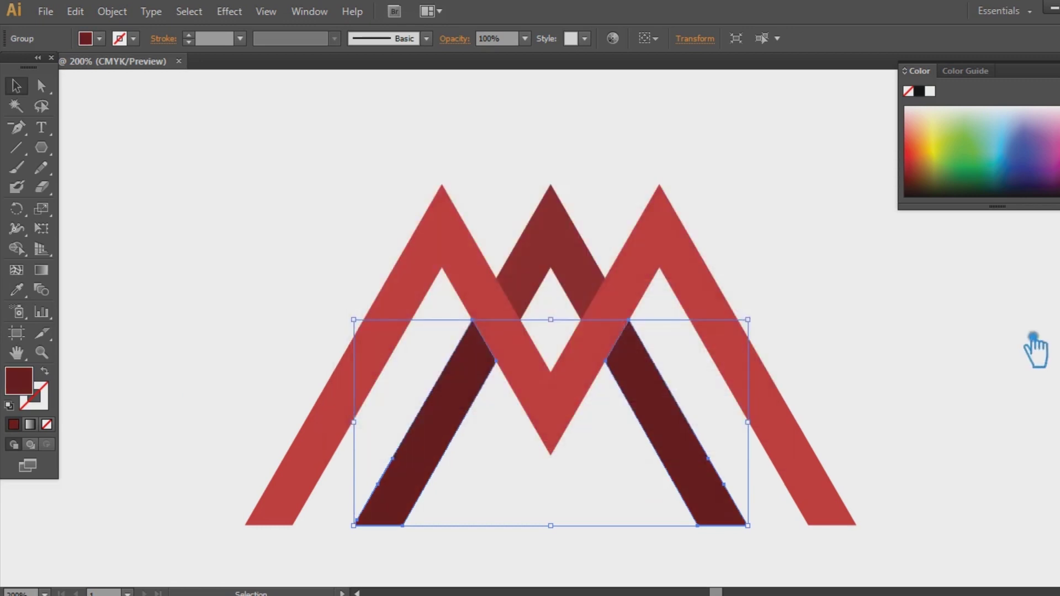
left_click(1033, 338)
Set the fill of the middle triangle's peak to red A82D2D
left_click(556, 240)
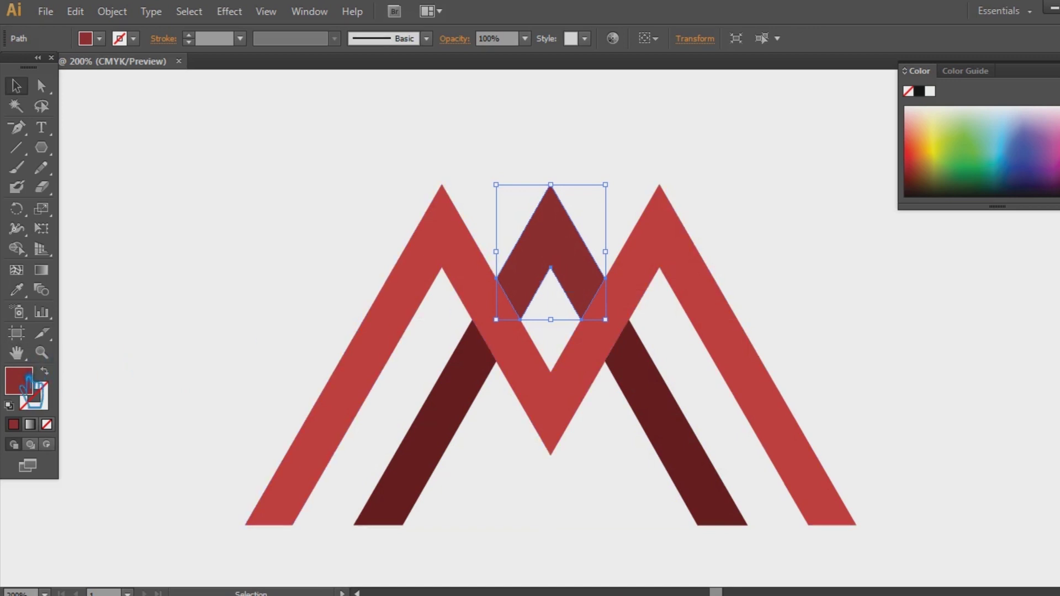
double_click(32, 395)
left_click(499, 273)
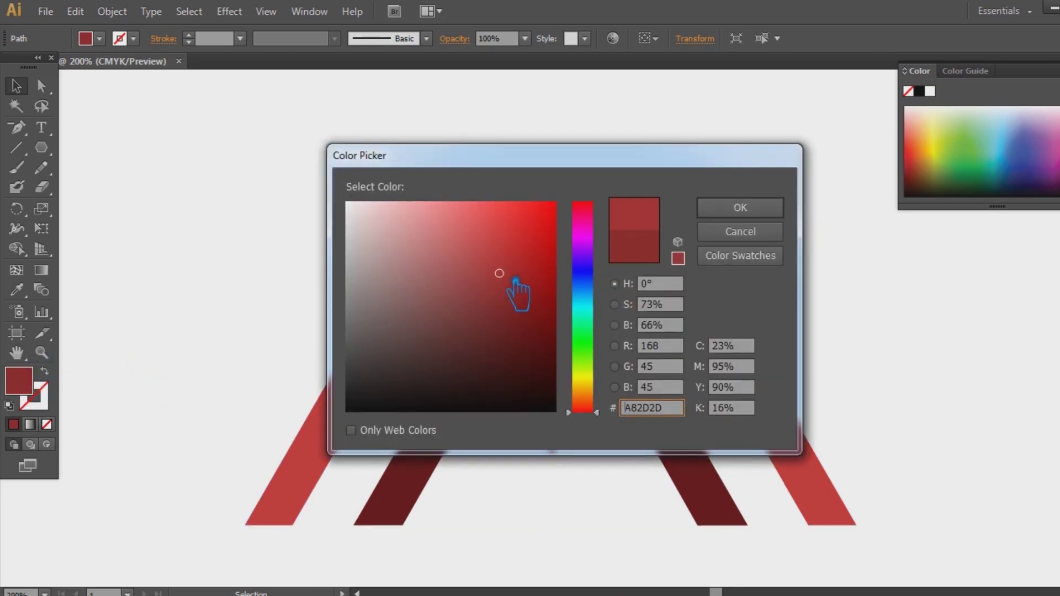
left_click(740, 208)
left_click(972, 301)
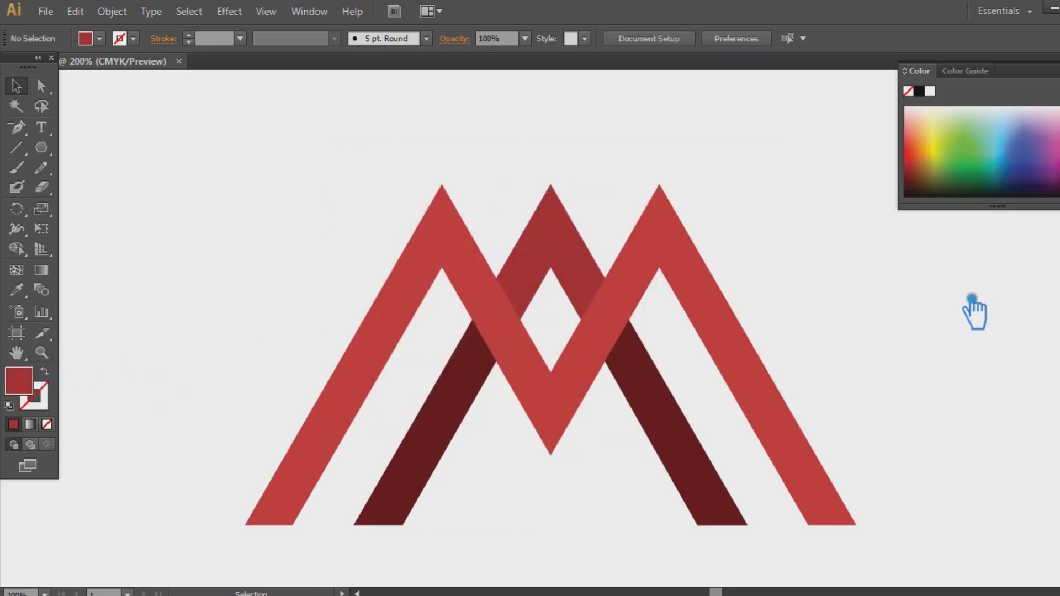
Lighten the fill of the middle triangle's peak to red BA3E3E
left_click(574, 271)
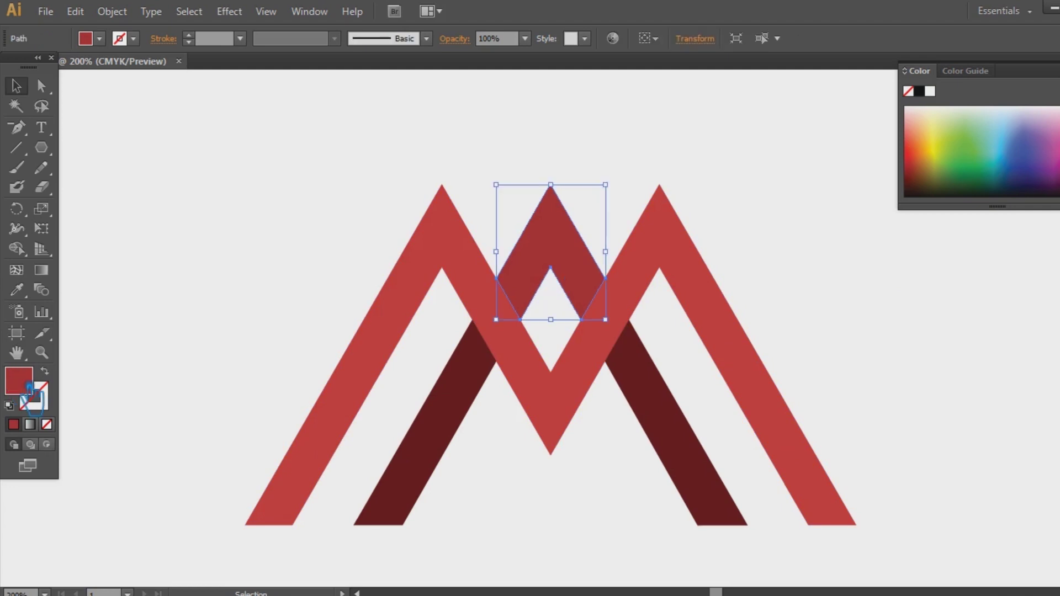
double_click(31, 393)
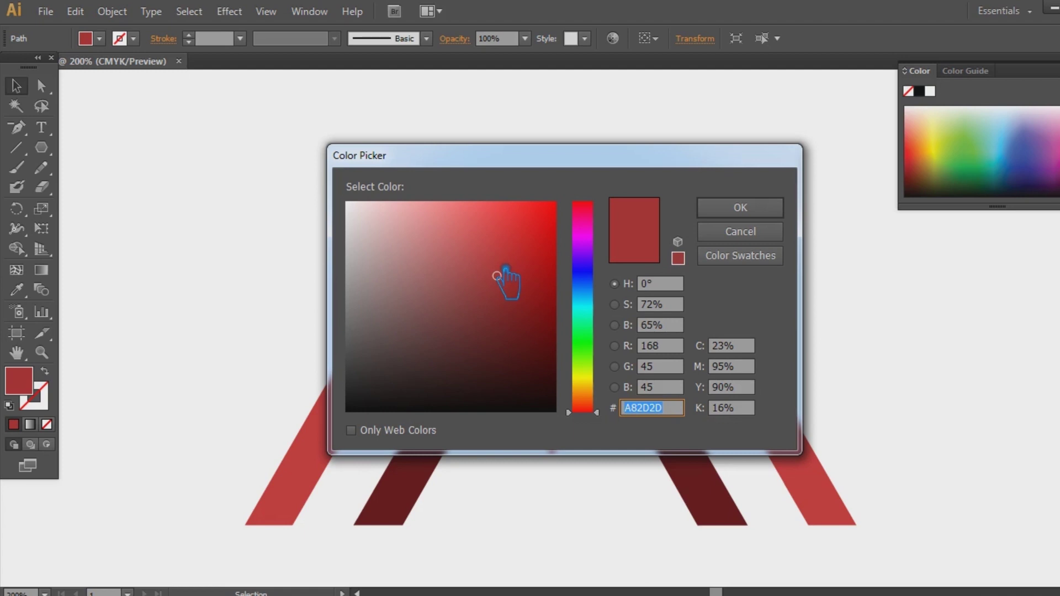
left_click(486, 258)
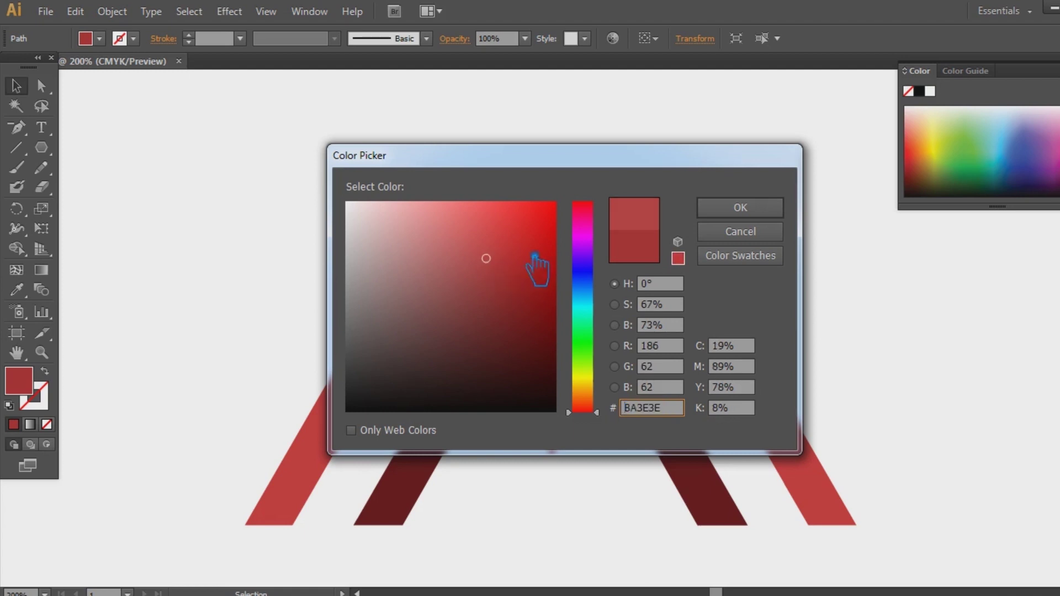
left_click(740, 207)
left_click(938, 267)
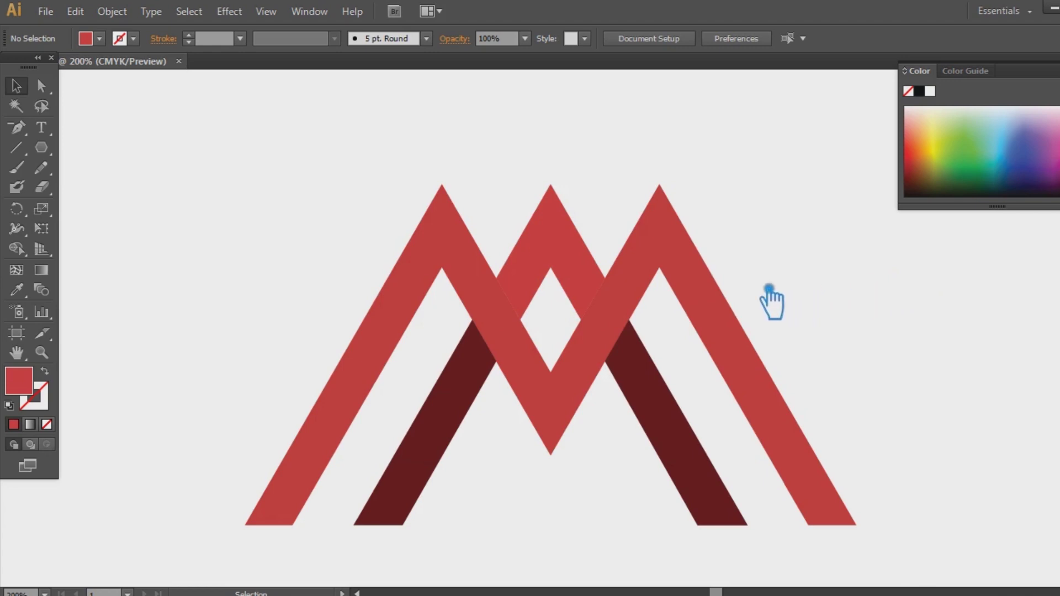
Set the fill of the large outer M shape to the light red E84D4D
left_click(676, 260)
left_click(16, 290)
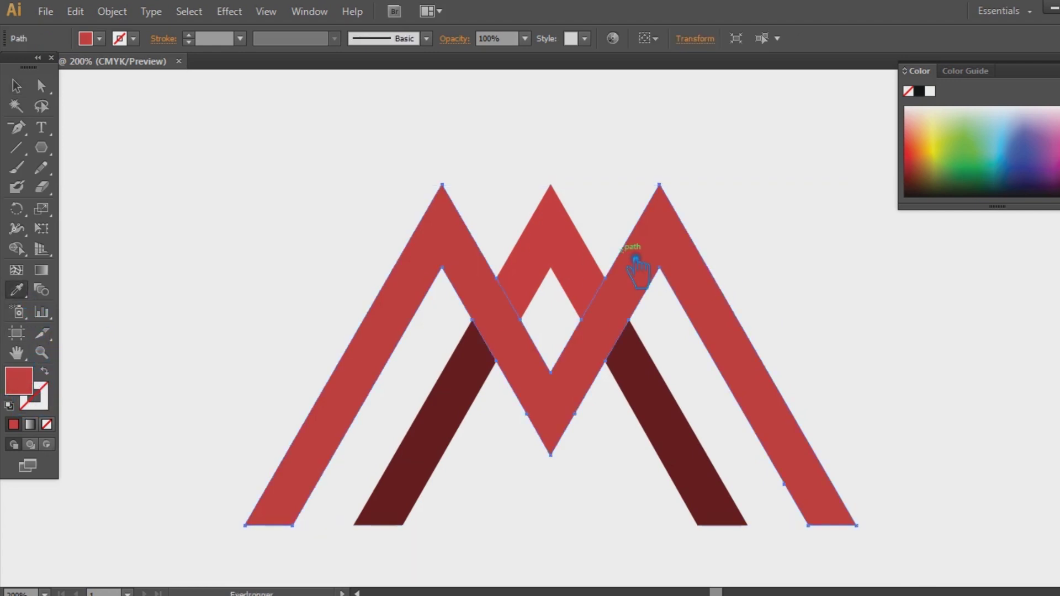
double_click(35, 390)
left_click(486, 220)
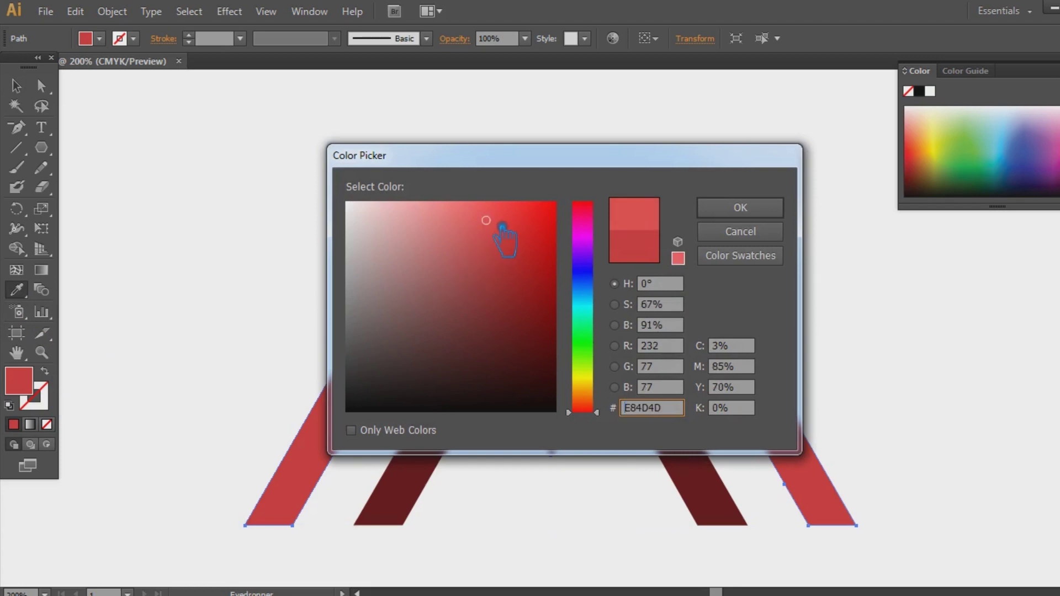
left_click(768, 209)
left_click(16, 86)
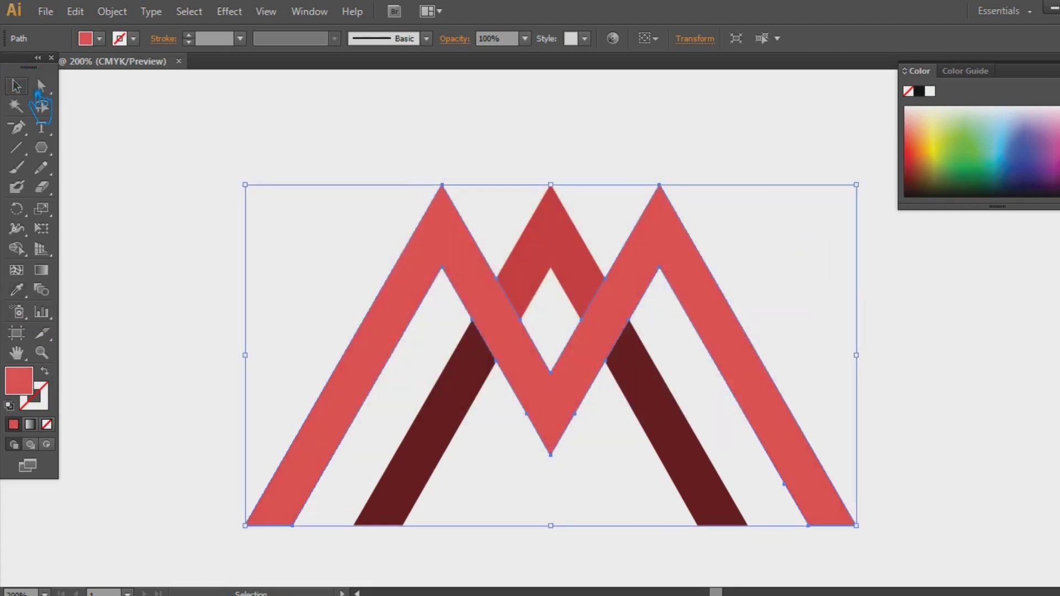
left_click(179, 166)
Sample the peak's red onto the middle triangle's two lower legs and darken their fill to A82727
left_click(687, 430)
left_click(17, 289)
left_click(577, 237)
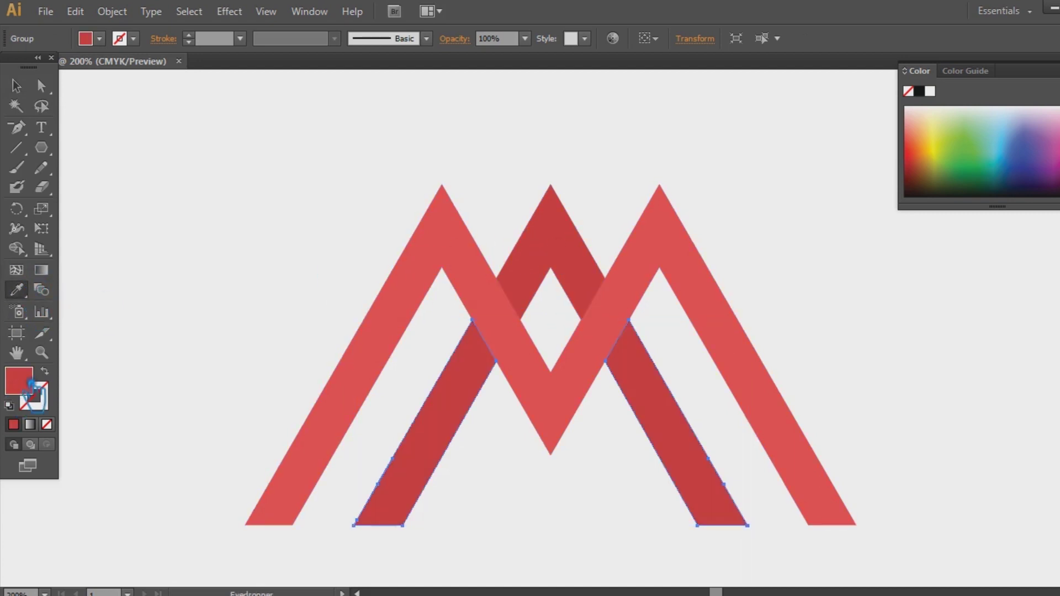
double_click(27, 384)
left_click(507, 273)
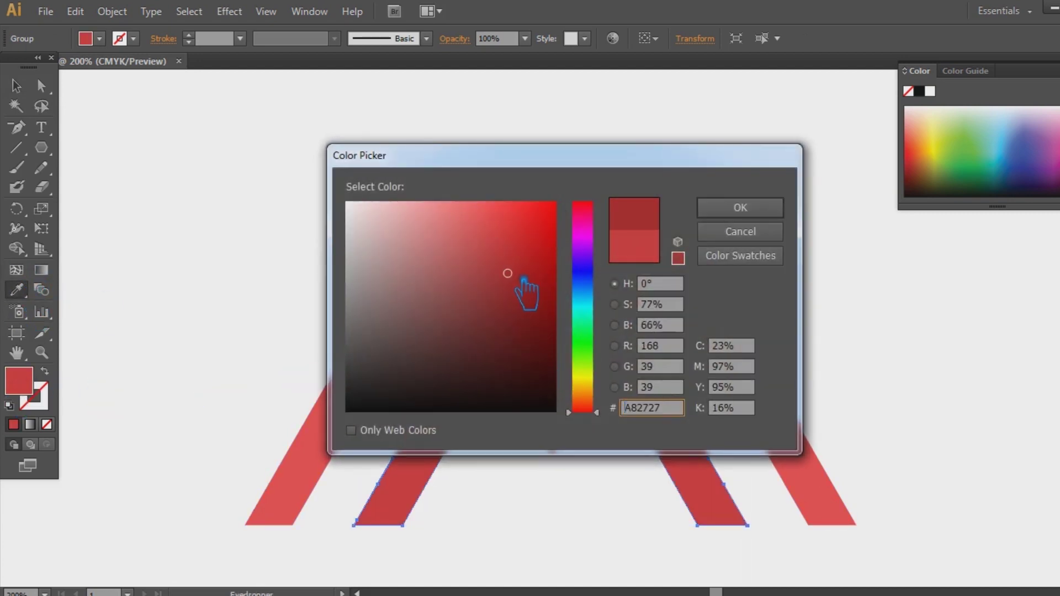
left_click(771, 215)
key("v")
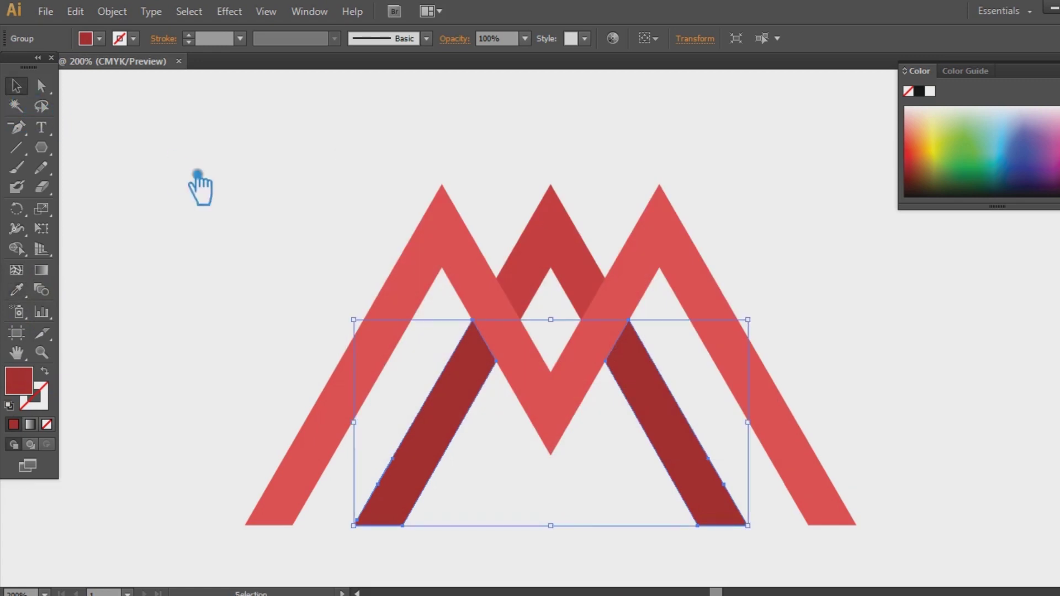
left_click(197, 175)
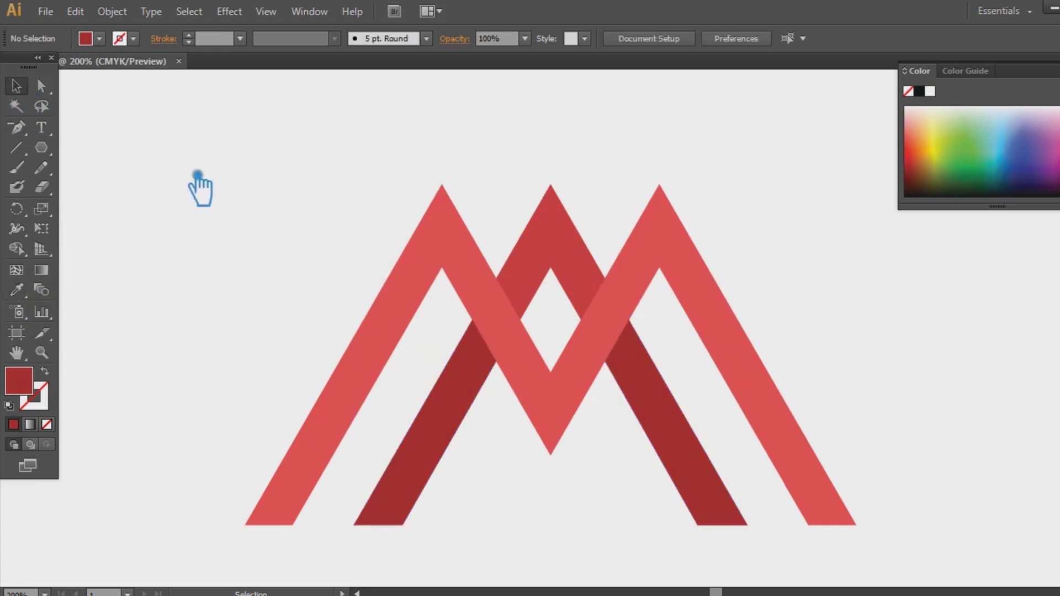
Draw a narrow vertical rectangle in the legs' dark red on the empty area left of the logo
left_click(693, 440)
left_click(106, 286)
left_click_drag(41, 148, 138, 275)
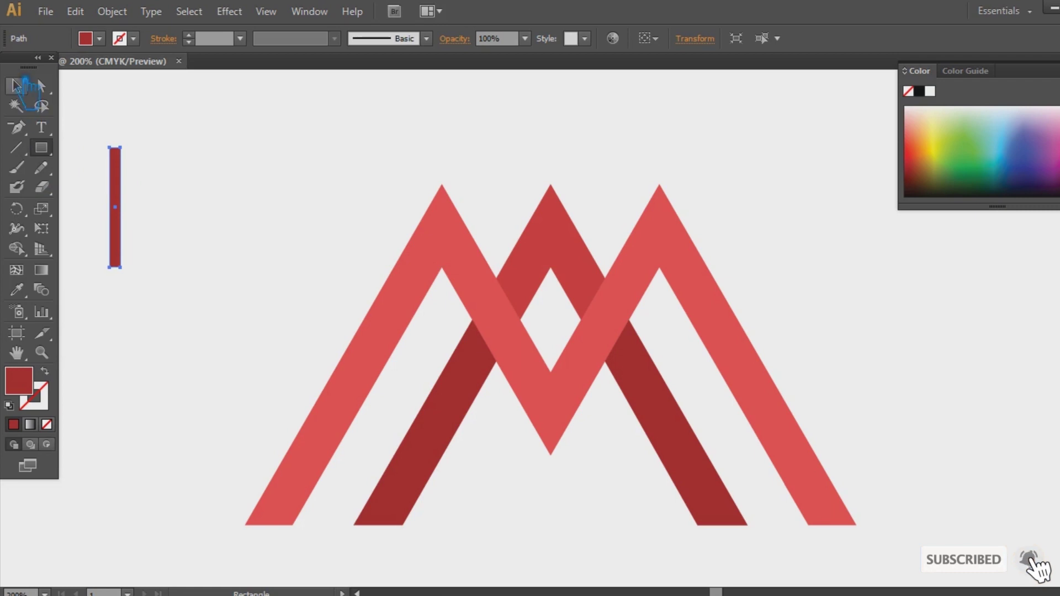
Move the narrow rectangle under the central V and rotate it about its upper-right corner to lie along the V's left outer edge
left_click(16, 87)
left_click_drag(135, 233, 515, 467)
left_click(16, 209)
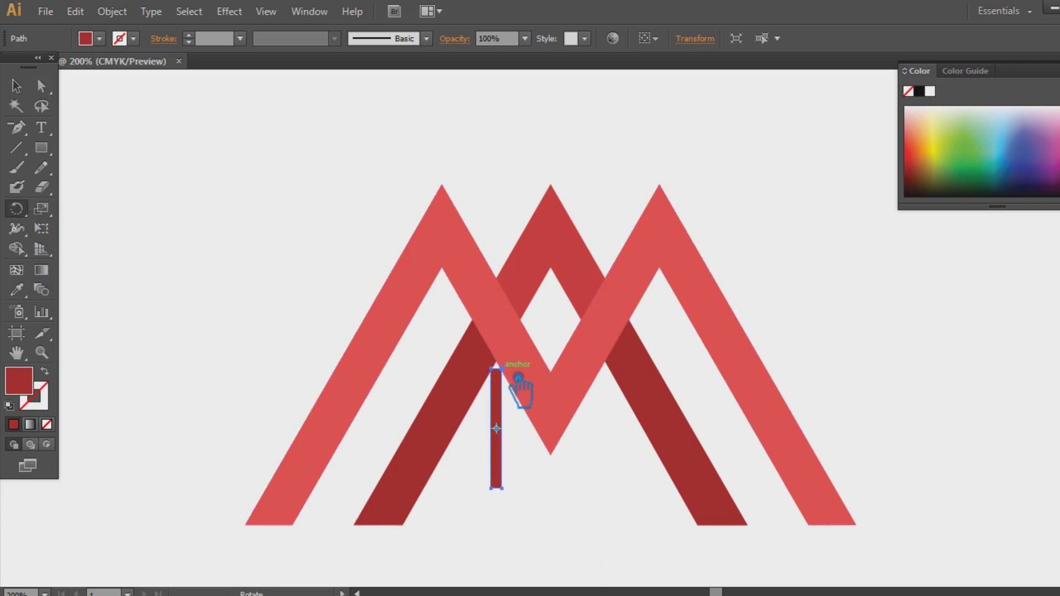
left_click(516, 377)
left_click_drag(516, 480, 572, 485)
left_click(16, 86)
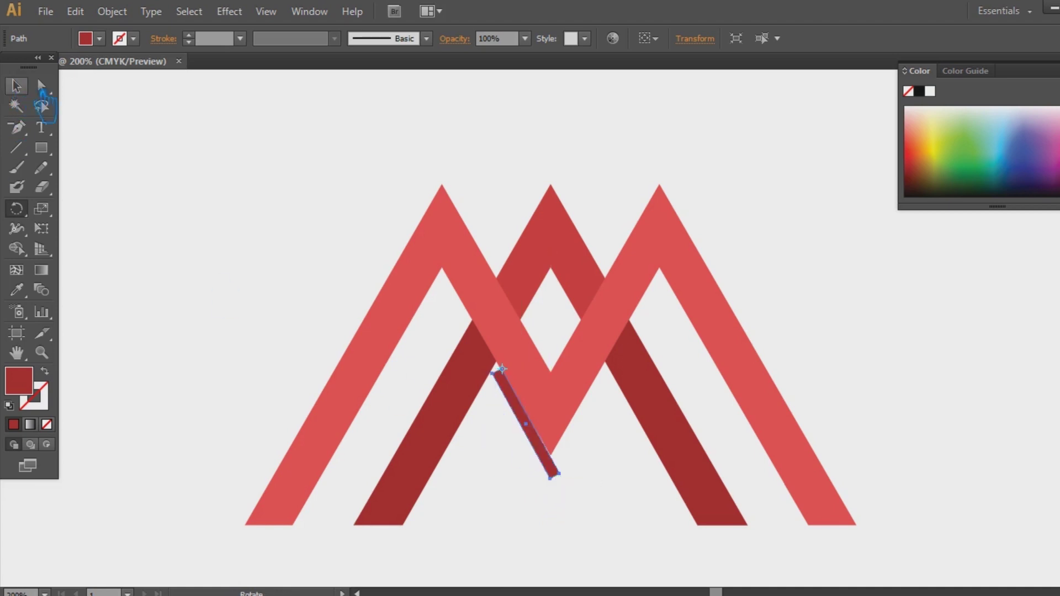
Move the slanted strip up along the V's left outer edge across the left dark leg, and place a mirrored copy across the right dark leg
left_click(324, 243)
left_click_drag(525, 406, 489, 351)
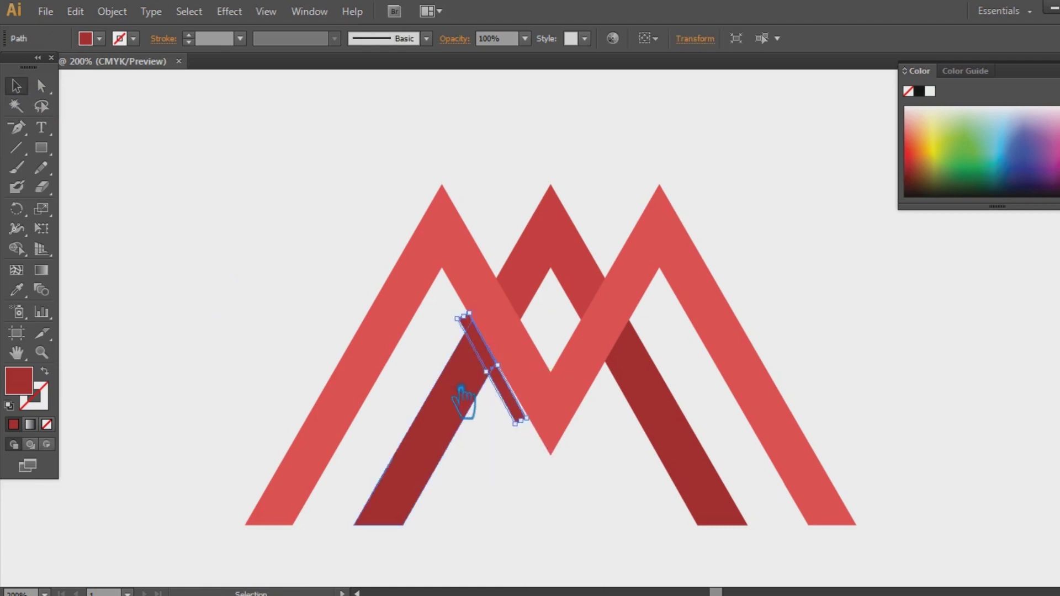
key("ctrl+1")
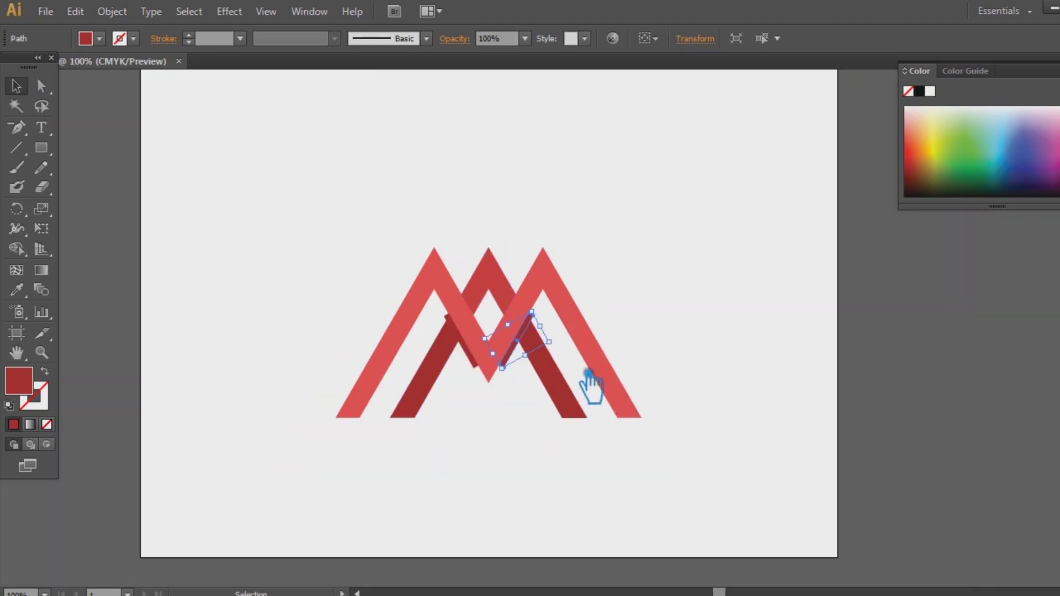
Select both strips together with the two dark legs and split them at their overlaps with Pathfinder Divide
left_click(588, 377)
left_click(540, 339)
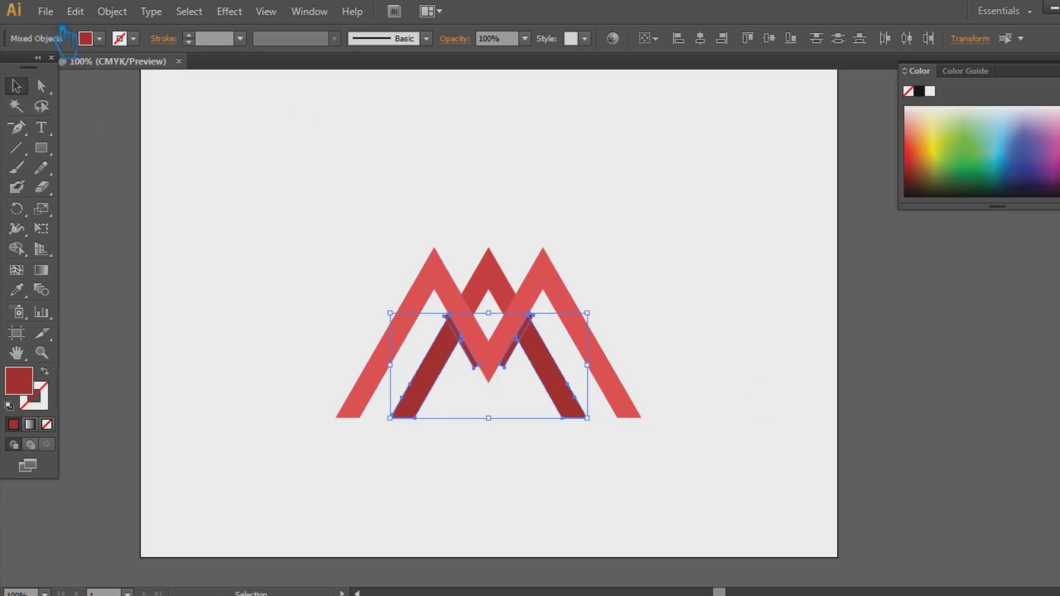
left_click(46, 11)
mouse_move(189, 11)
key("Escape")
key("shift+ctrl+F9")
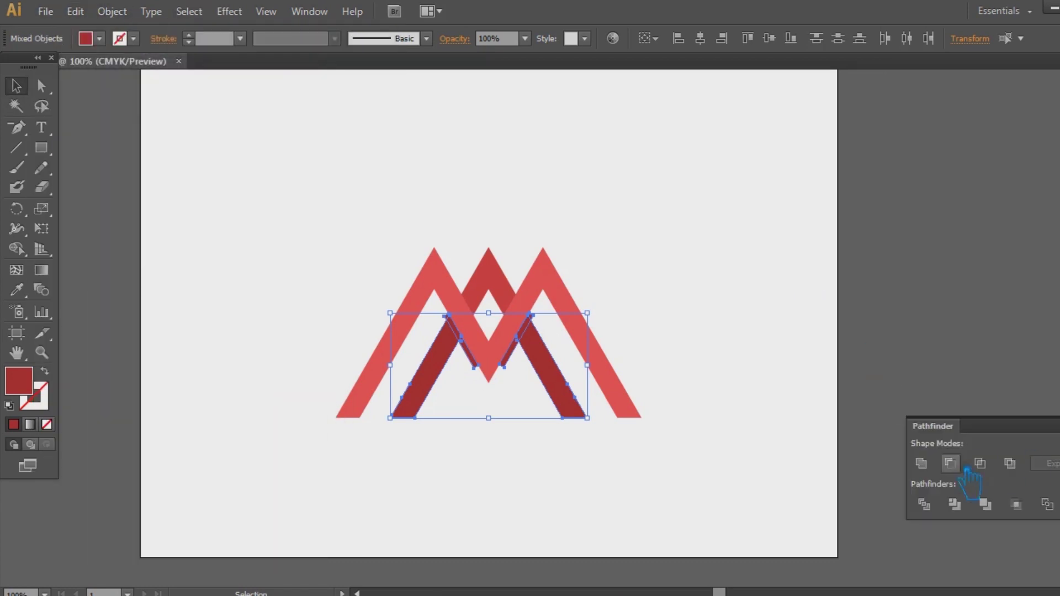
left_click(924, 502)
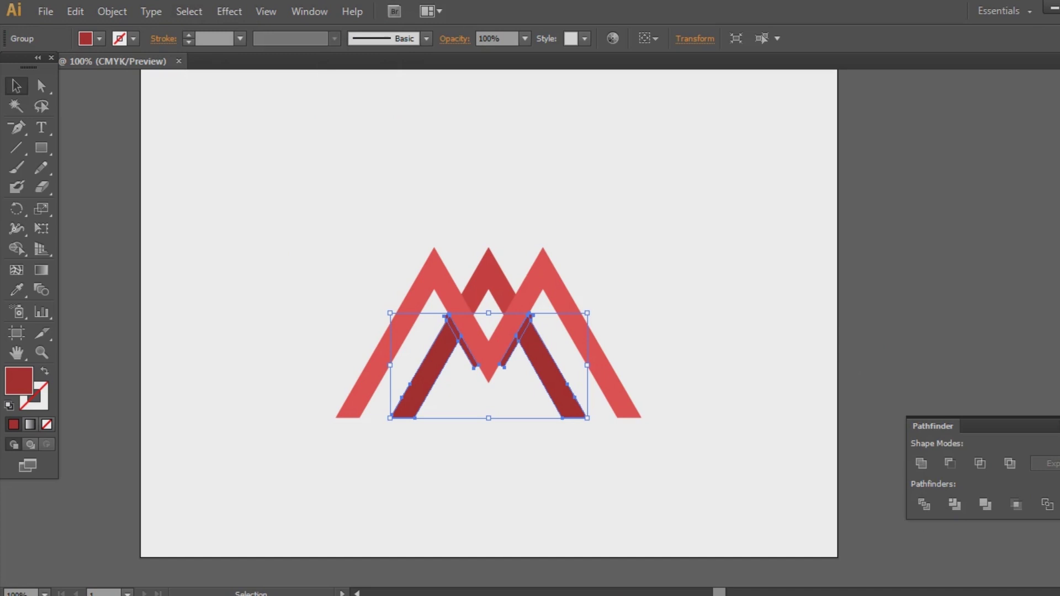
key("shift+ctrl+F9")
left_click(866, 420)
Ungroup the divided pieces of the dark legs and strips
key("ctrl+equal")
key("ctrl+equal")
key("ctrl+equal")
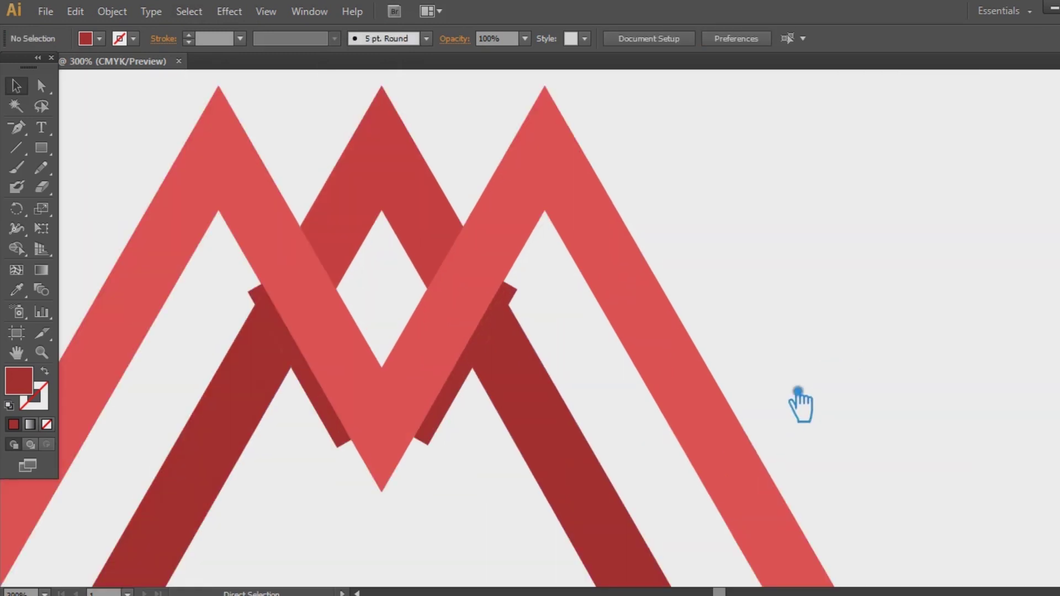
left_click(467, 407)
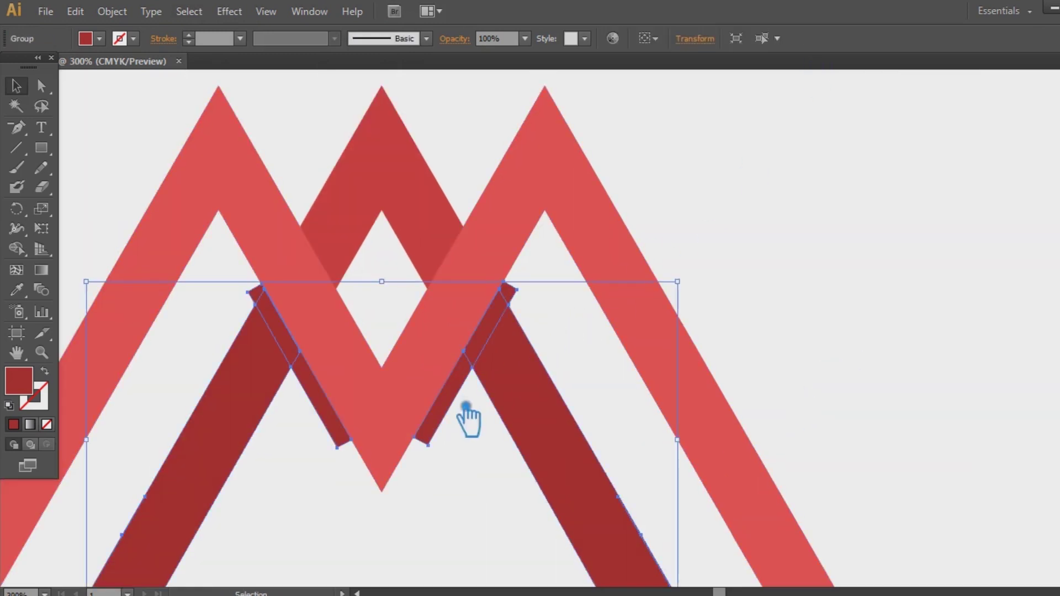
right_click(467, 406)
left_click(510, 498)
left_click(511, 502)
Delete the strip ends that stick out beyond the two dark legs, both below and above the overlaps
left_click(466, 413)
key("Delete")
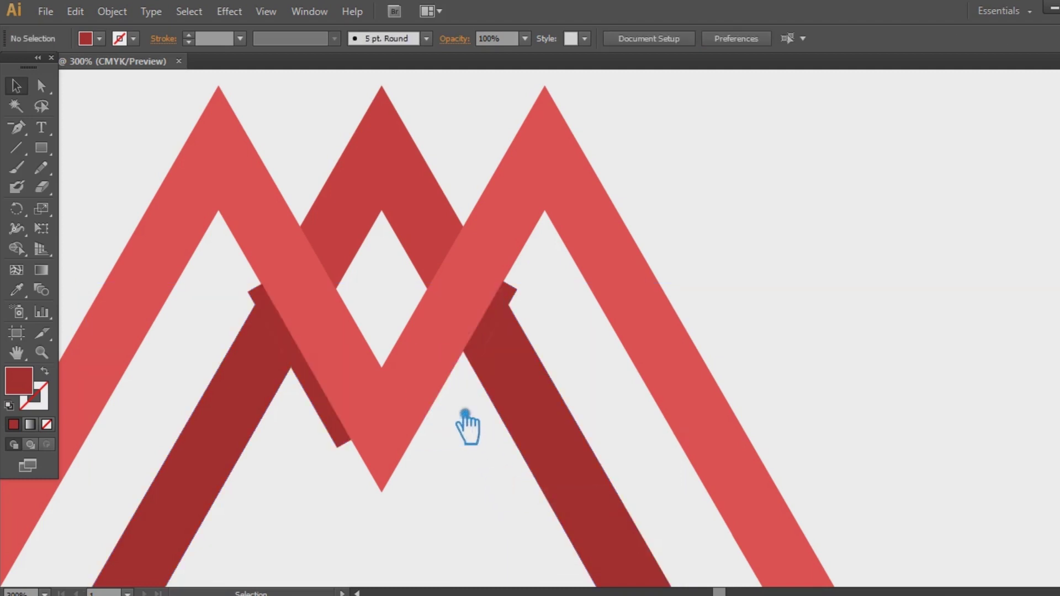
left_click(344, 430)
key("Delete")
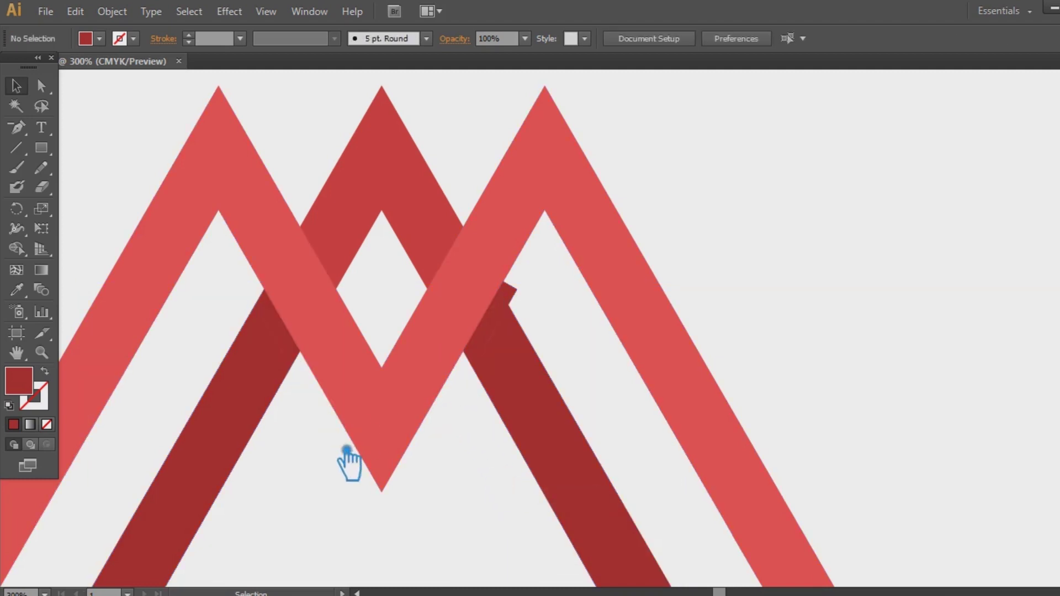
left_click(299, 352)
left_click(528, 302, "shift")
key("Delete")
Group the two overlap pieces at the tops of the dark legs and set their fill to the darker red 821D1D as shadows
left_click(296, 350)
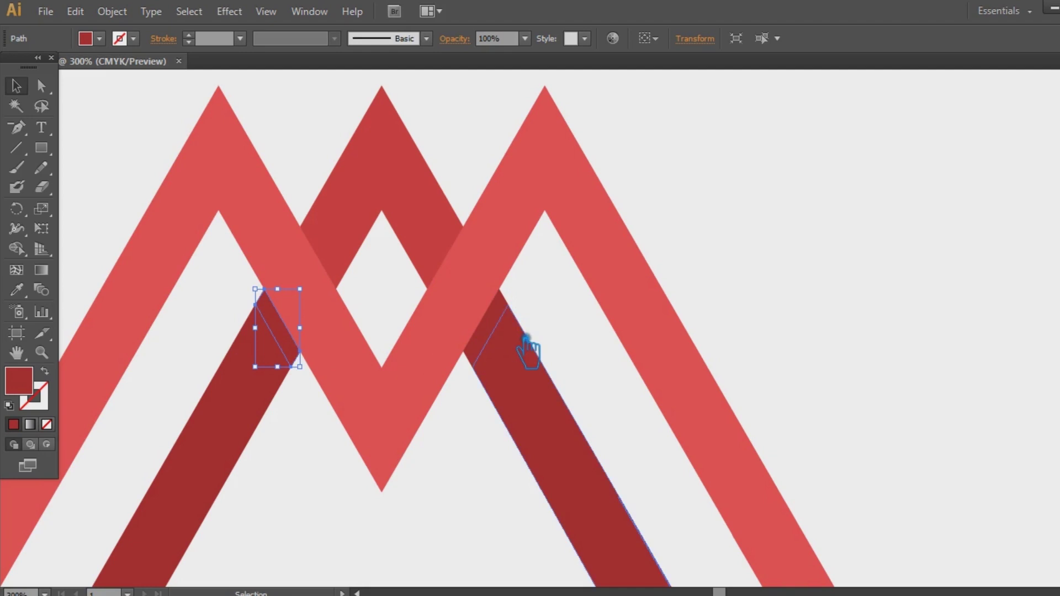
left_click(509, 326, "shift")
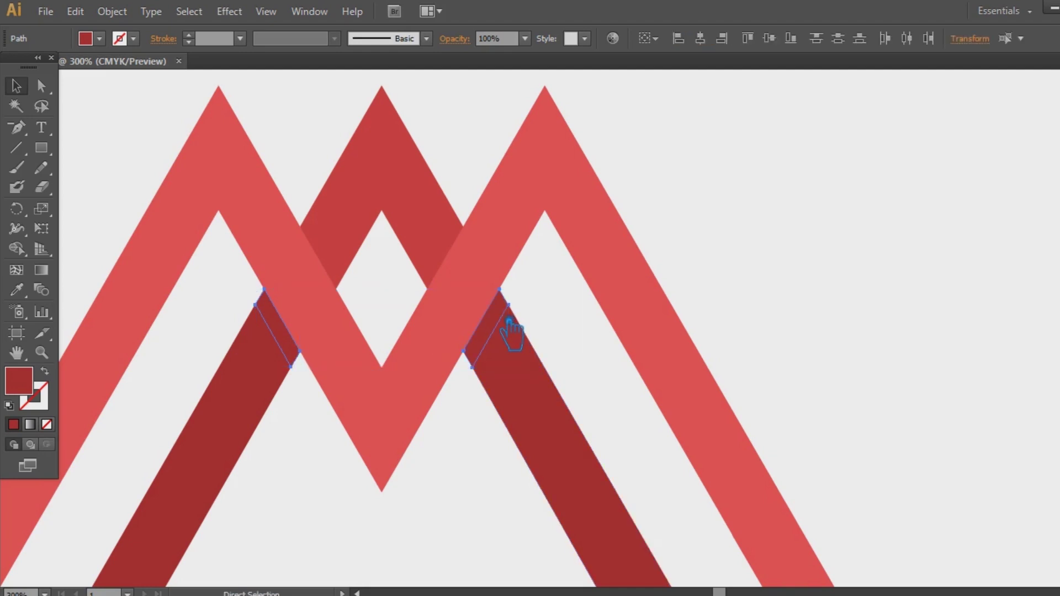
key("ctrl+g")
double_click(22, 383)
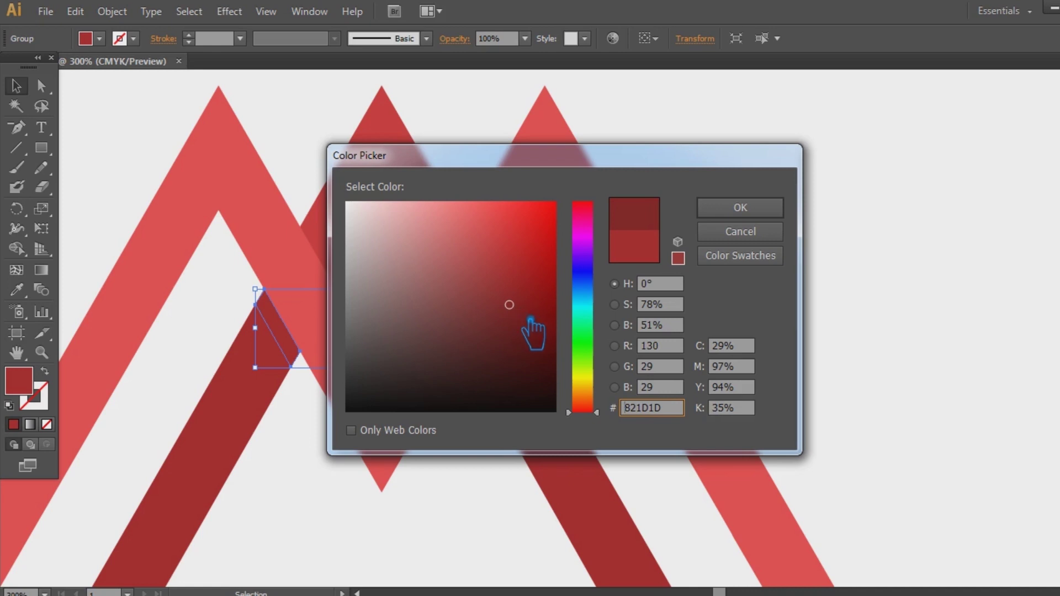
left_click(770, 208)
left_click(868, 227)
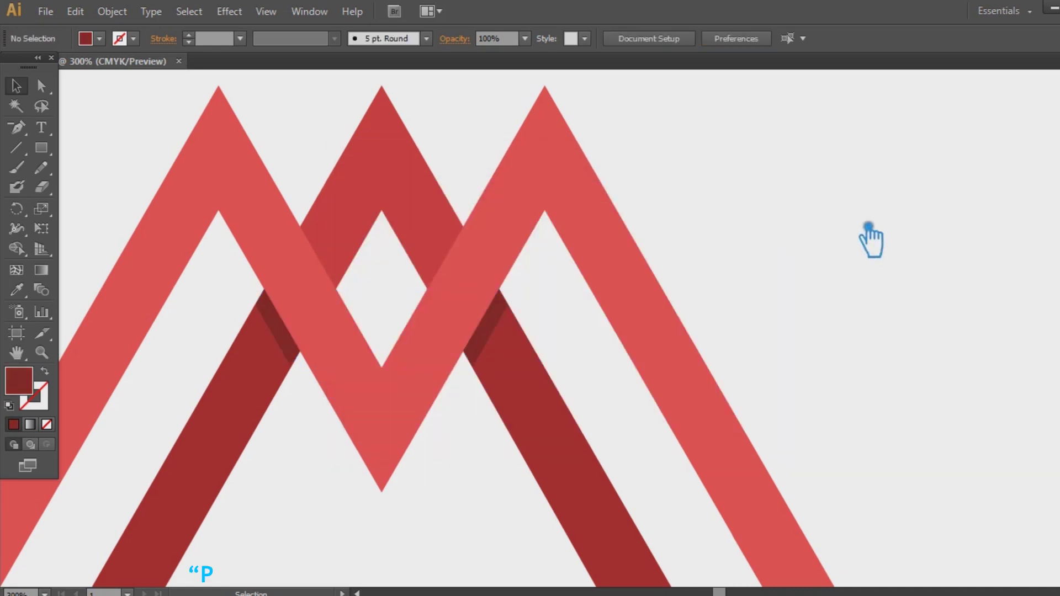
key("ctrl+1")
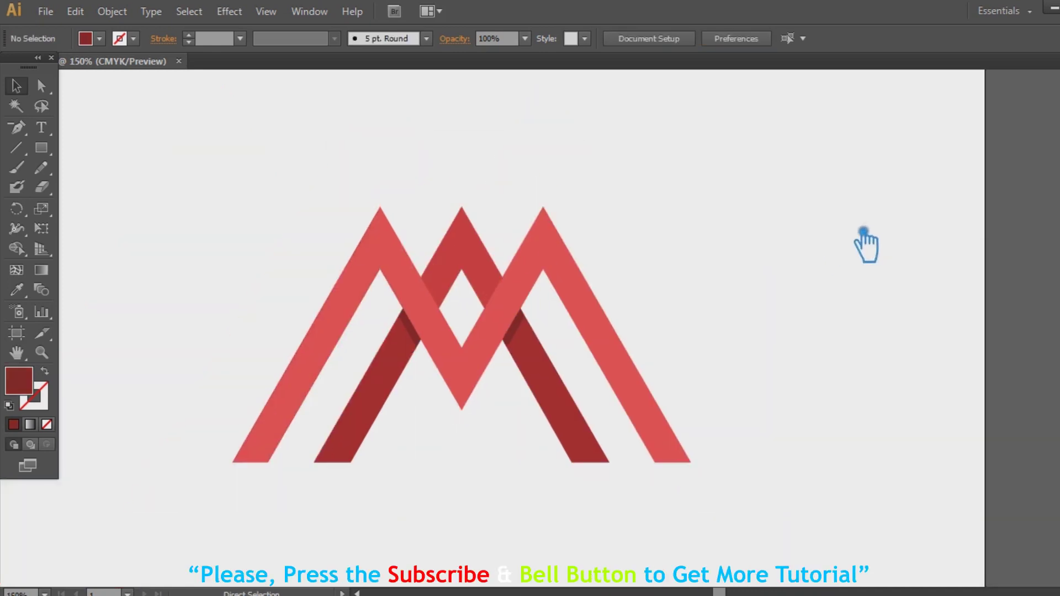
key("ctrl+plus")
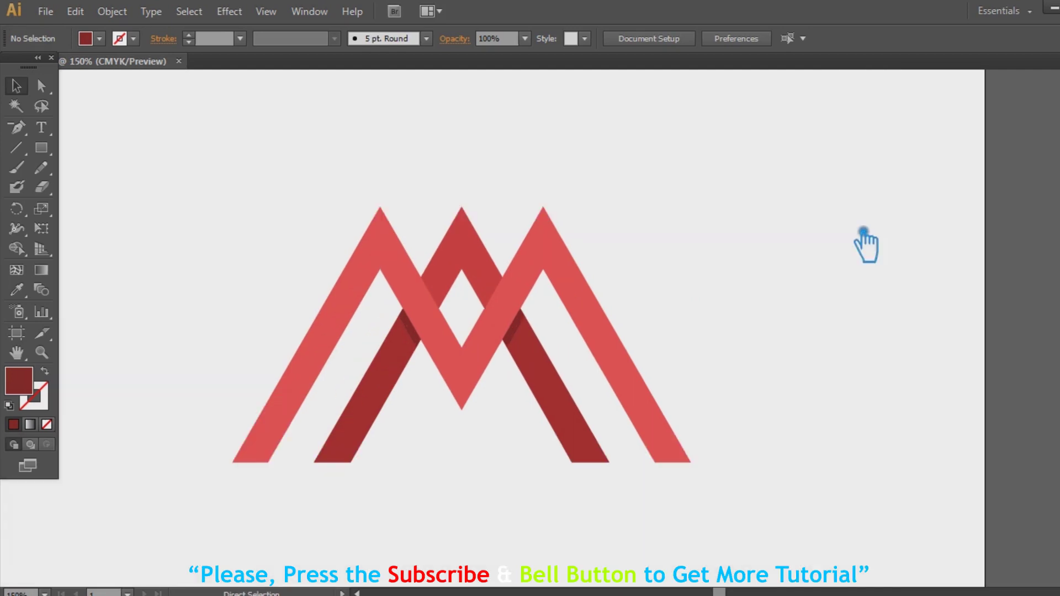